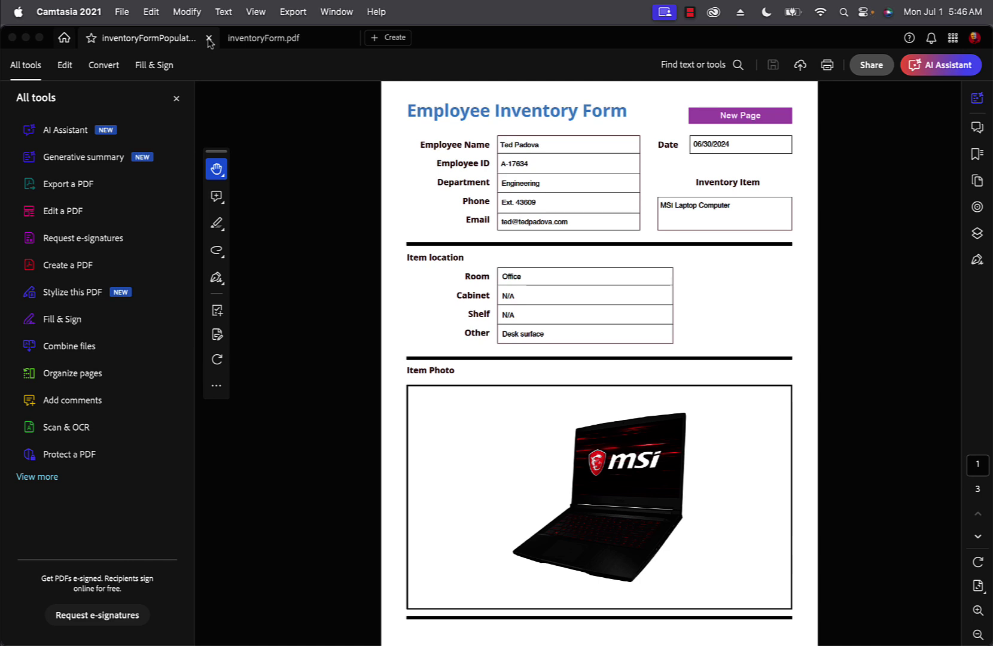
Close the populated form, then use the page thumbnails to confirm inventoryForm.pdf has a single page
{"action": "left_click", "coordinate": [209, 39]}
{"action": "left_click", "coordinate": [209, 38]}
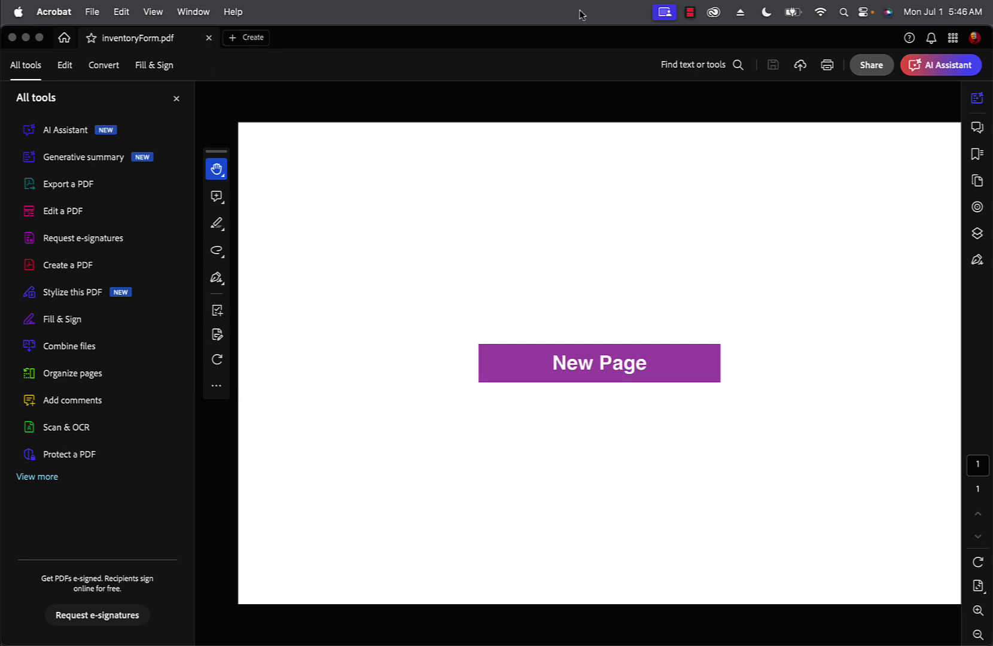
{"action": "left_click", "coordinate": [978, 181]}
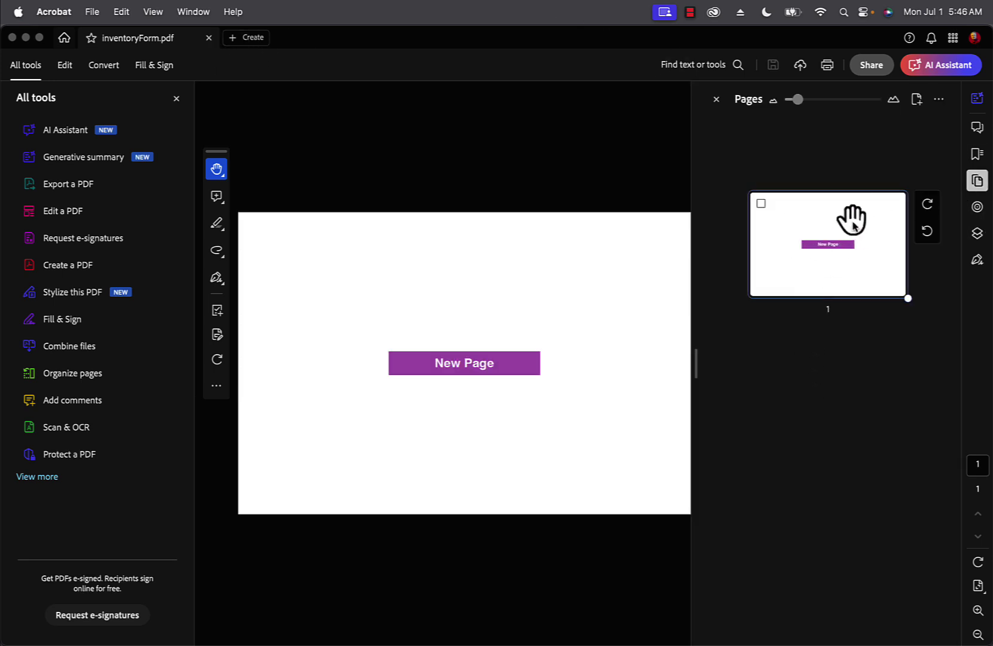
{"action": "mouse_move", "coordinate": [854, 300]}
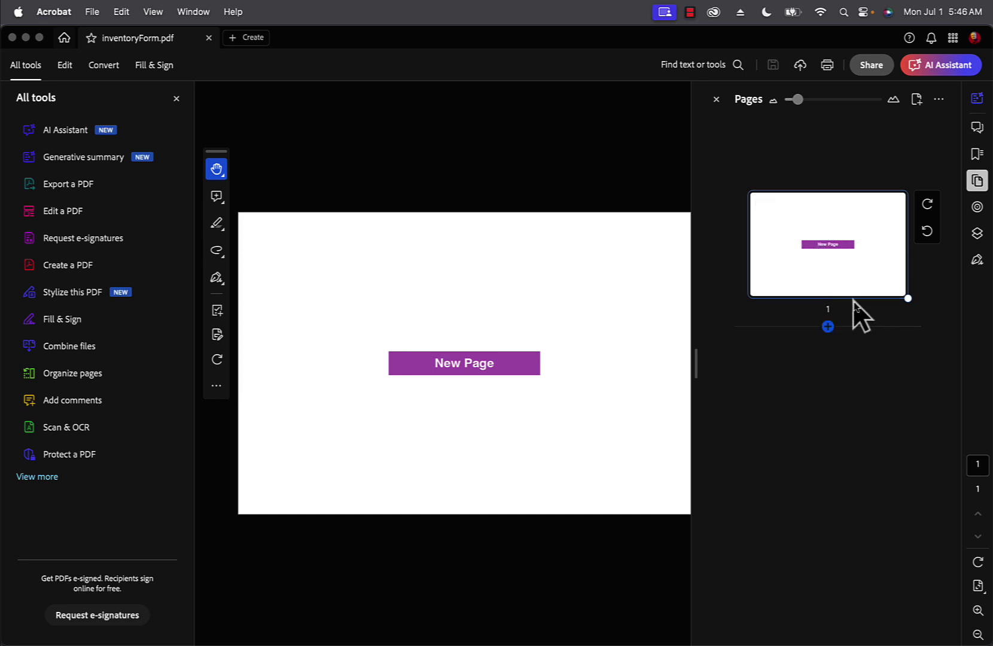
{"action": "left_click", "coordinate": [977, 180]}
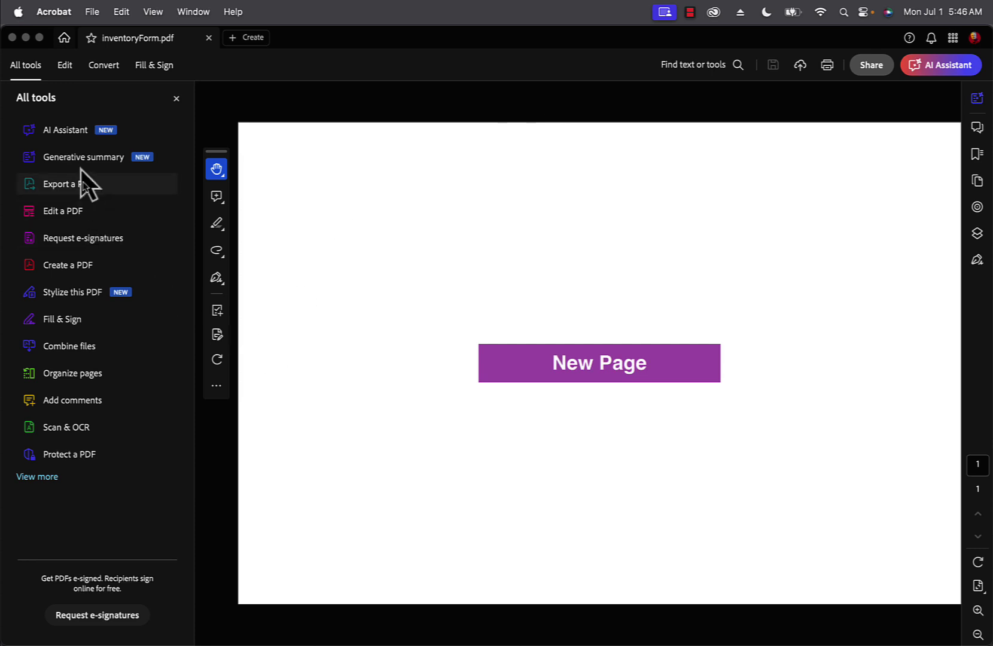
In Prepare a form, open the New Page button's Run a JavaScript action in the JavaScript Editor
{"action": "left_click", "coordinate": [62, 67]}
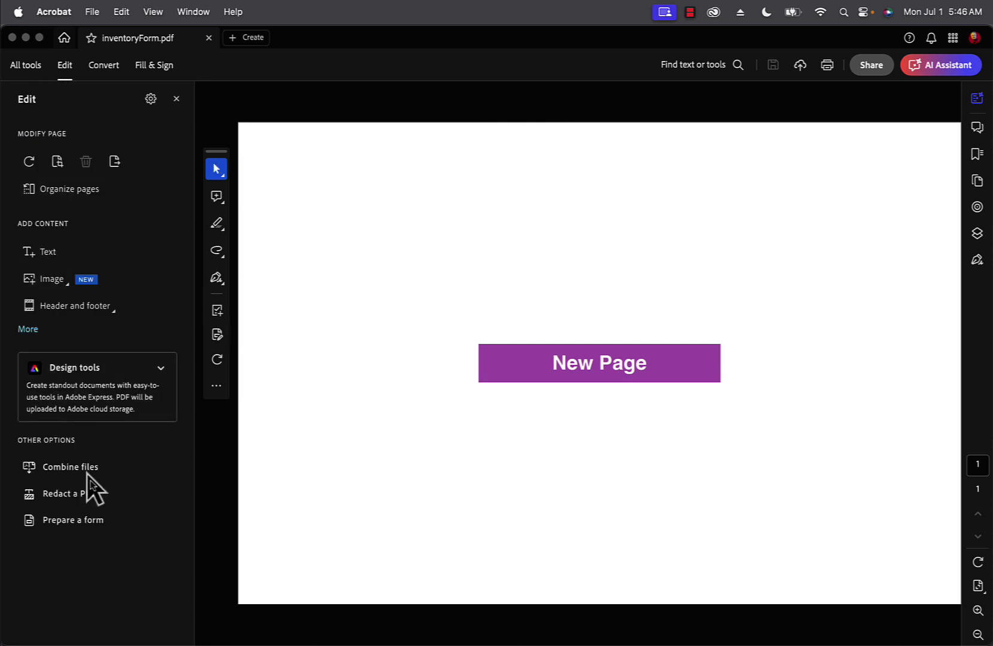
{"action": "left_click", "coordinate": [88, 520]}
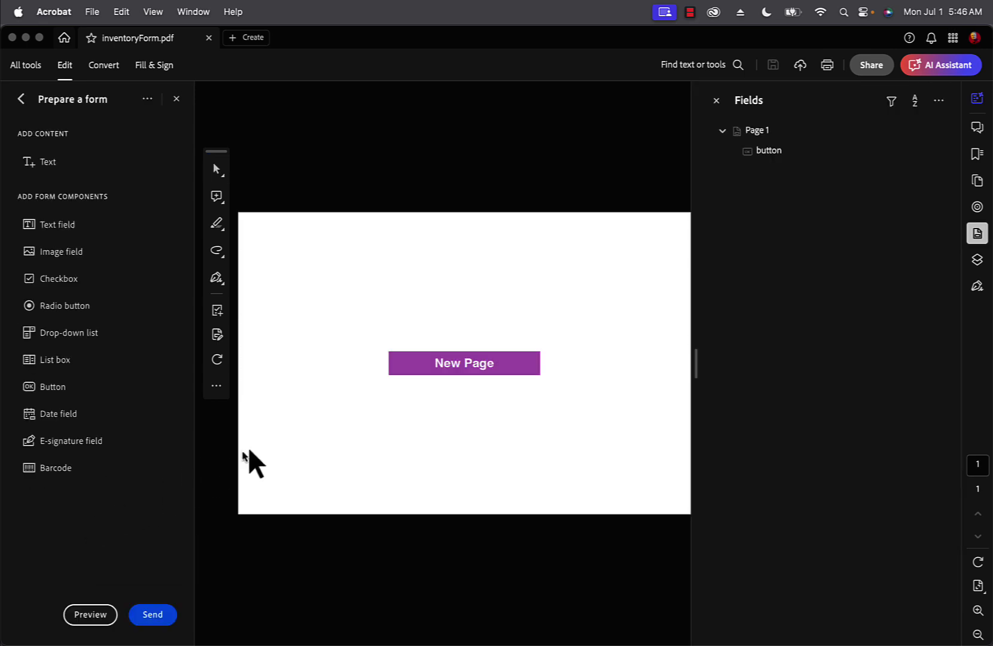
{"action": "left_click", "coordinate": [420, 369]}
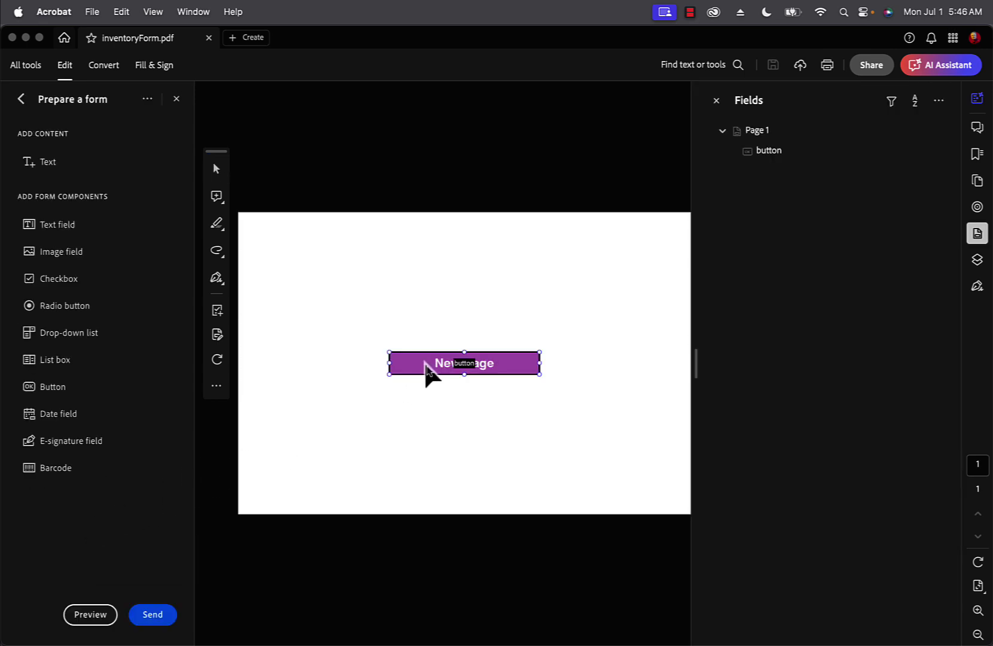
{"action": "double_click", "coordinate": [427, 371]}
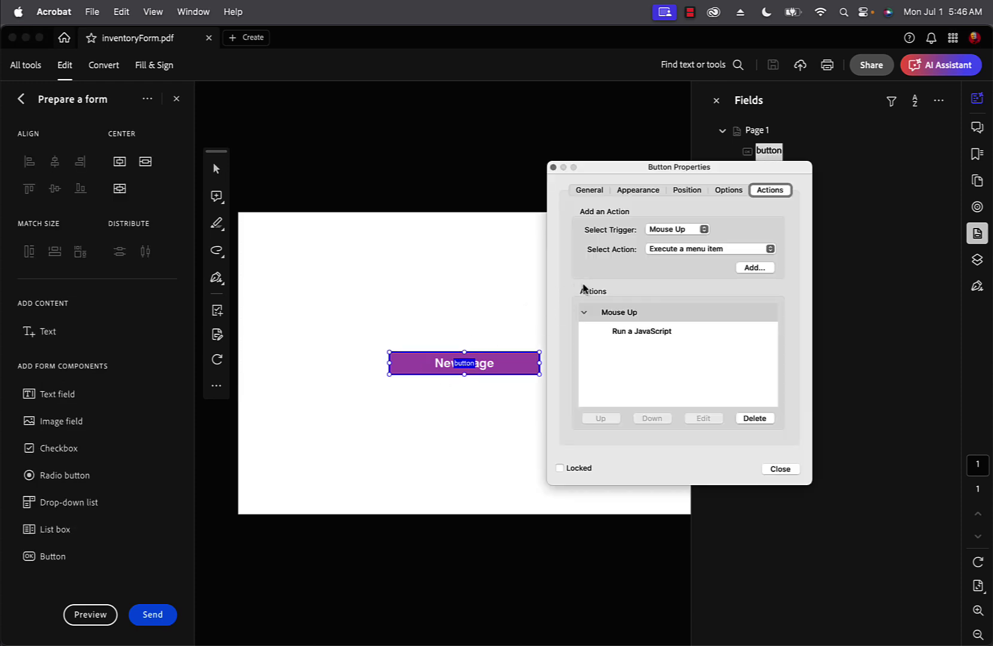
{"action": "left_click", "coordinate": [633, 336]}
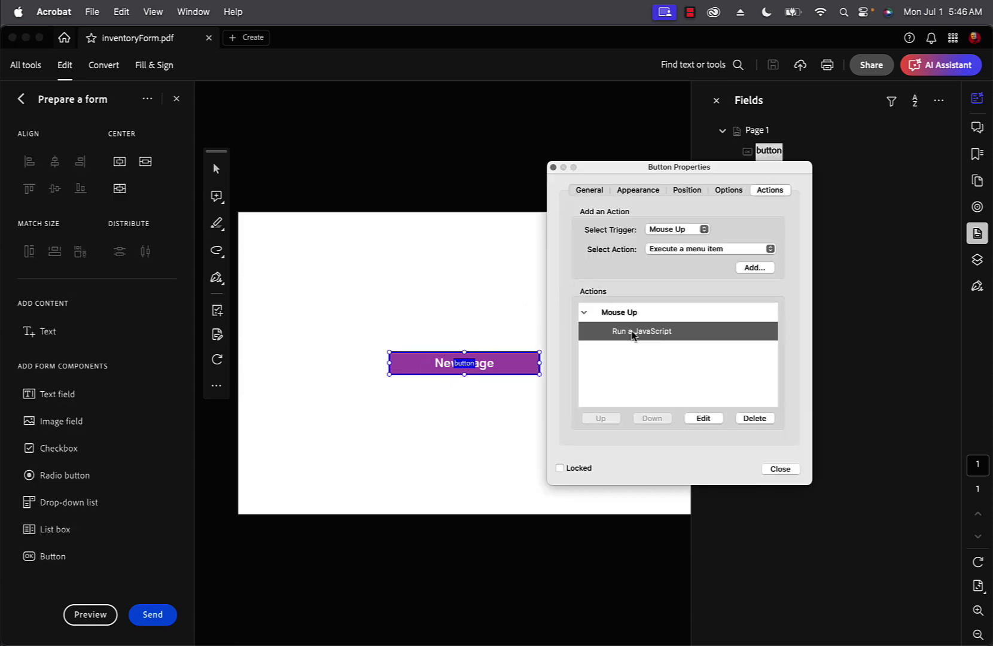
{"action": "left_click", "coordinate": [700, 418]}
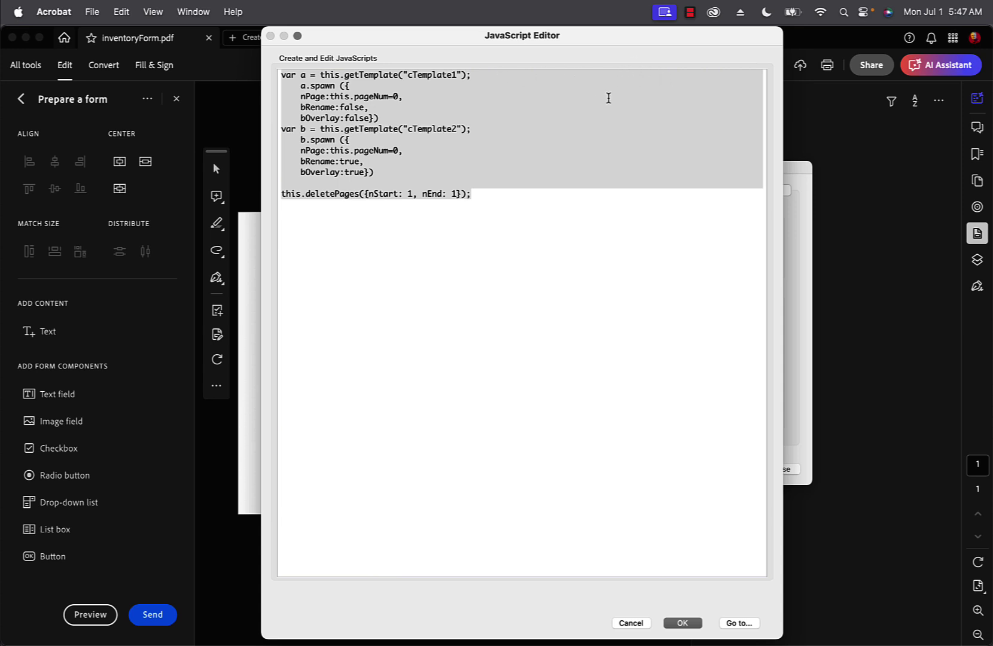
{"action": "left_click", "coordinate": [608, 96]}
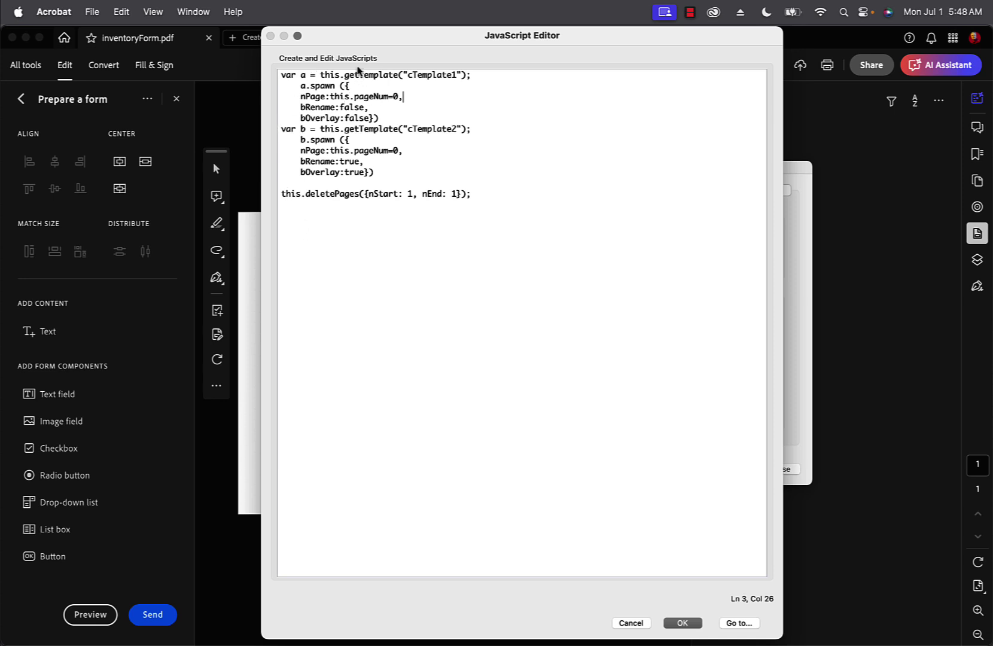
{"action": "left_click_drag", "start_coordinate": [369, 36], "coordinate": [624, 43]}
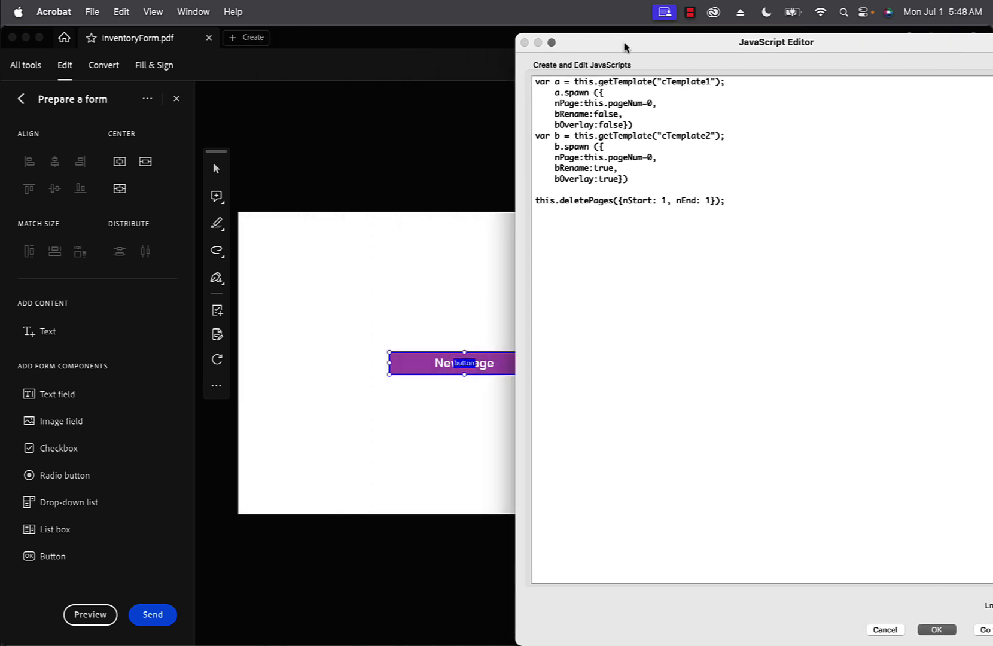
Close the JavaScript Editor and Button Properties without changes
{"action": "left_click", "coordinate": [885, 630]}
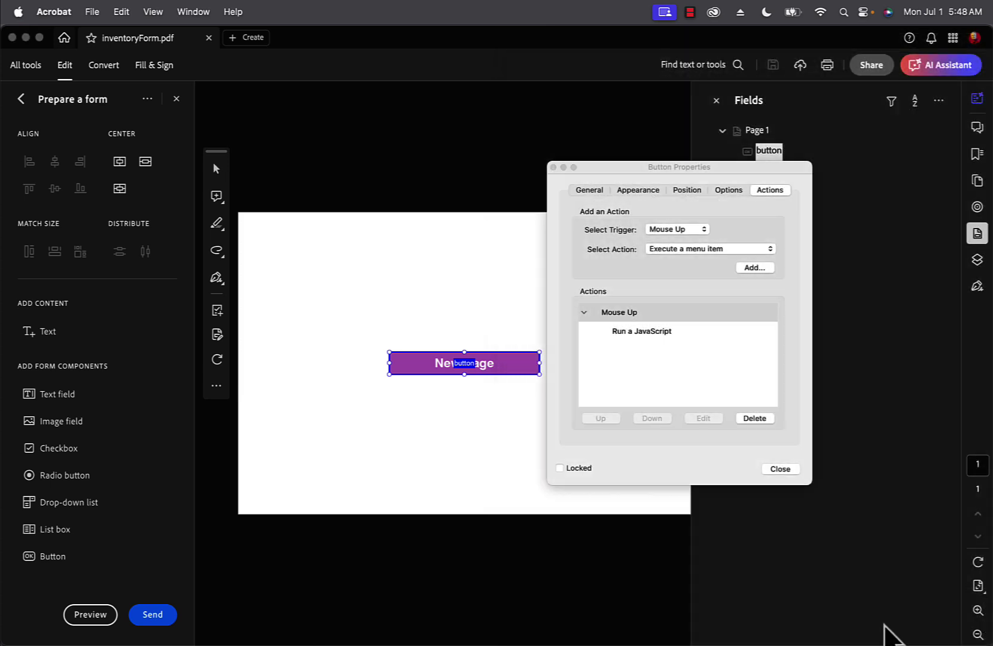
{"action": "left_click", "coordinate": [774, 469]}
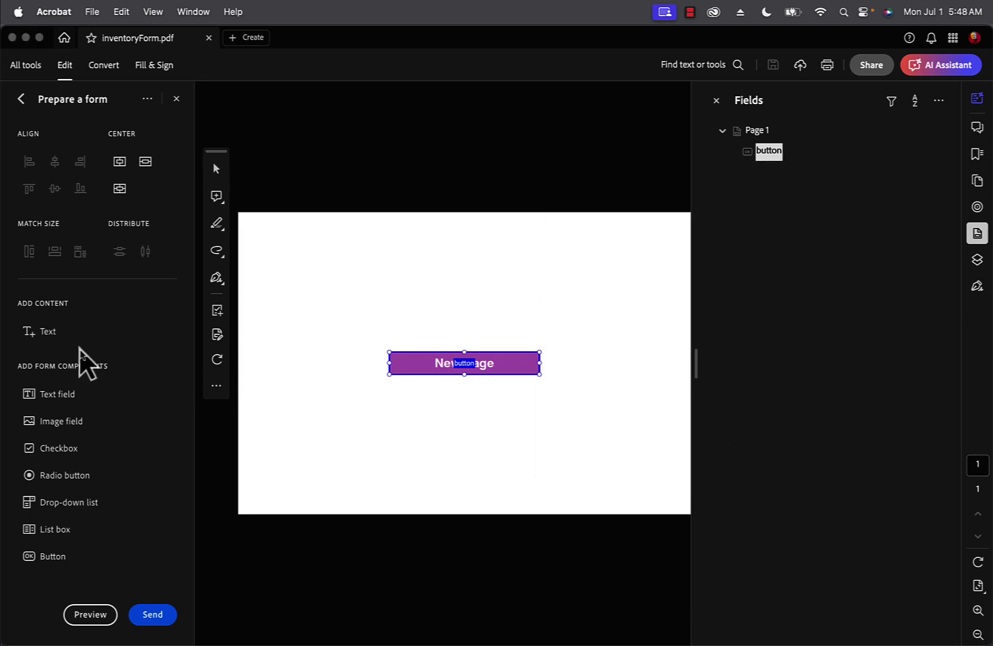
{"action": "left_click", "coordinate": [17, 67]}
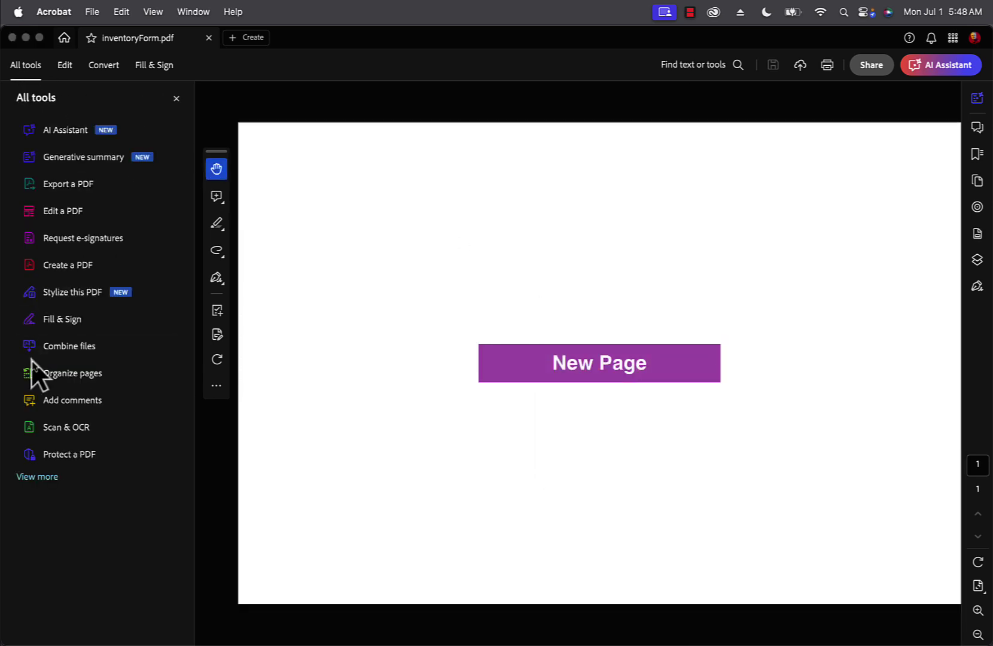
Make cTemplate1 and cTemplate2 visible in Page templates, then view page 2
{"action": "left_click", "coordinate": [63, 374]}
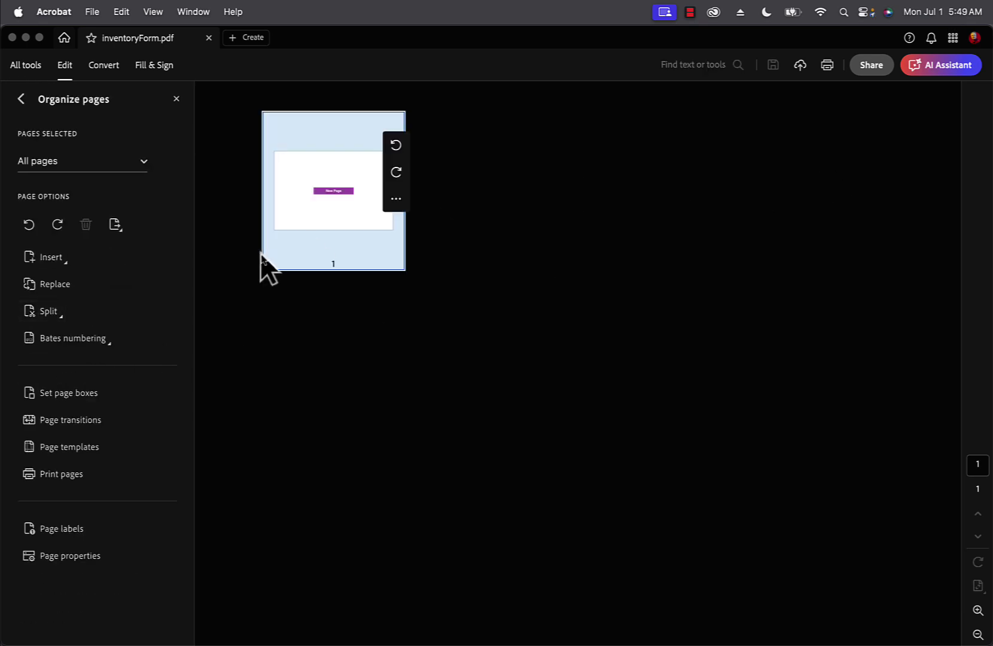
{"action": "left_click", "coordinate": [90, 449]}
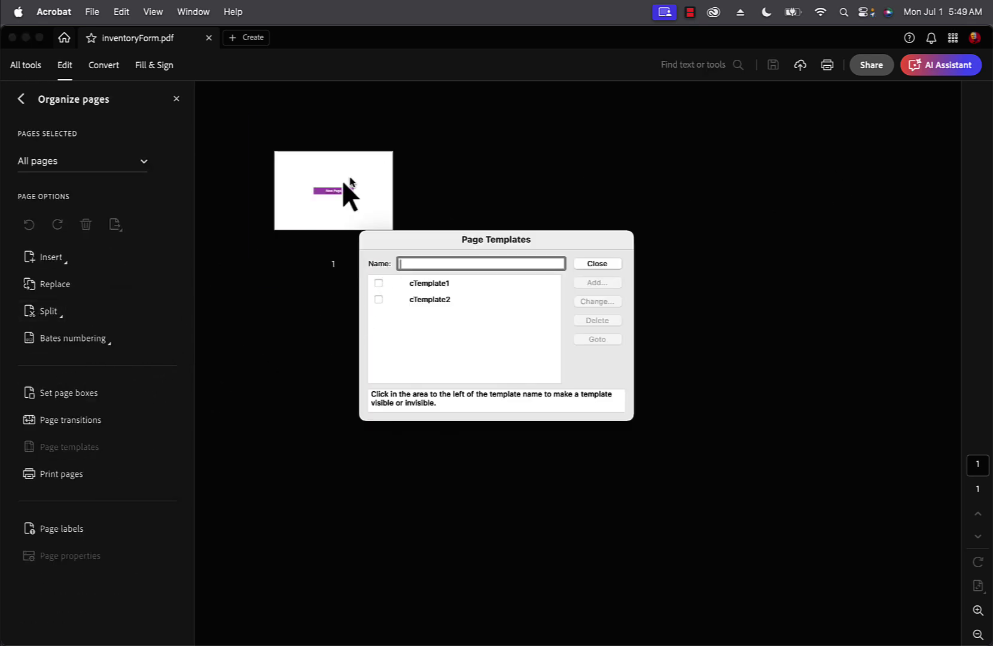
{"action": "left_click", "coordinate": [378, 282]}
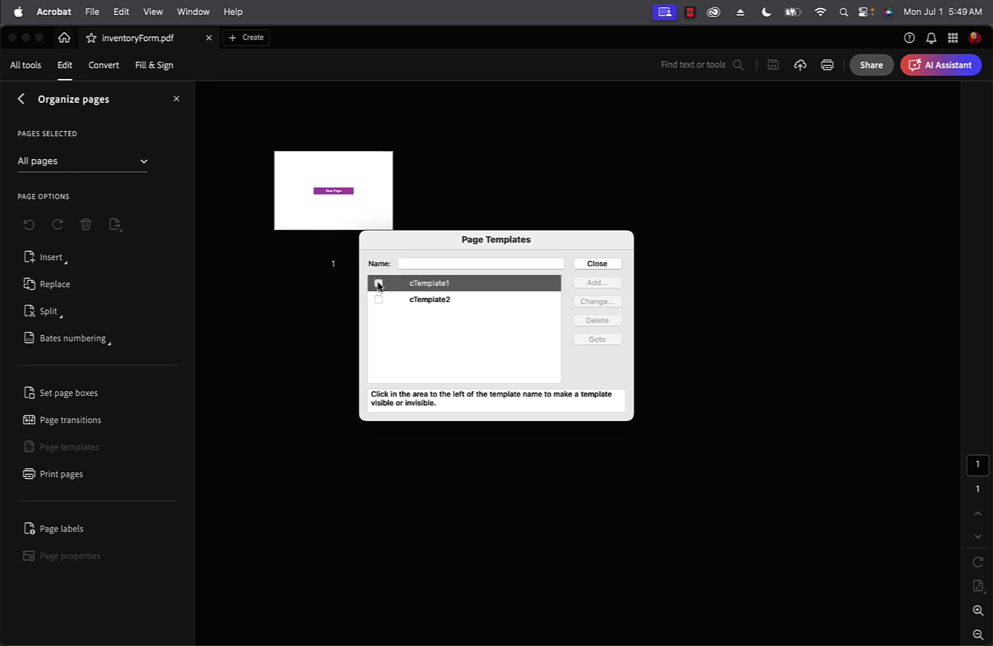
{"action": "left_click", "coordinate": [378, 299]}
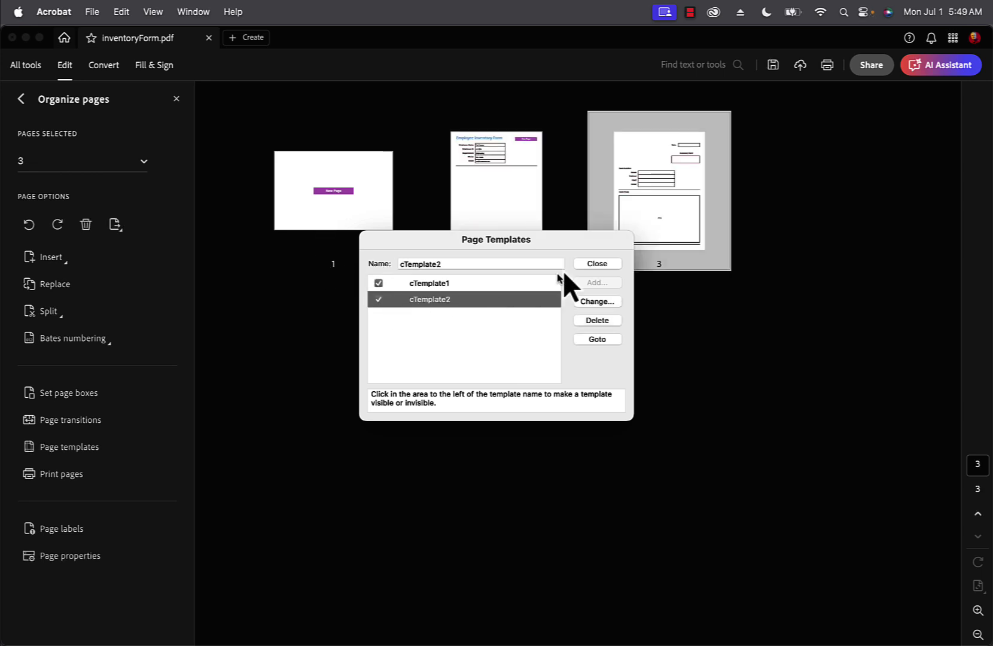
{"action": "left_click", "coordinate": [592, 262]}
{"action": "double_click", "coordinate": [515, 225]}
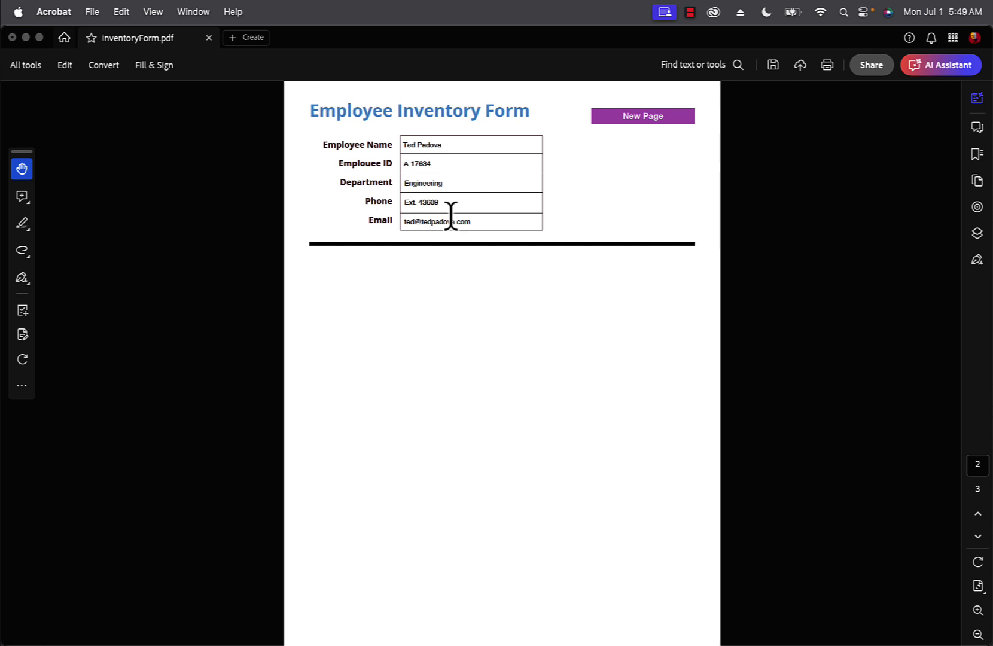
Browse the page thumbnails to page 3, then bring the Employee Inventory Form page into view
{"action": "left_click", "coordinate": [978, 181]}
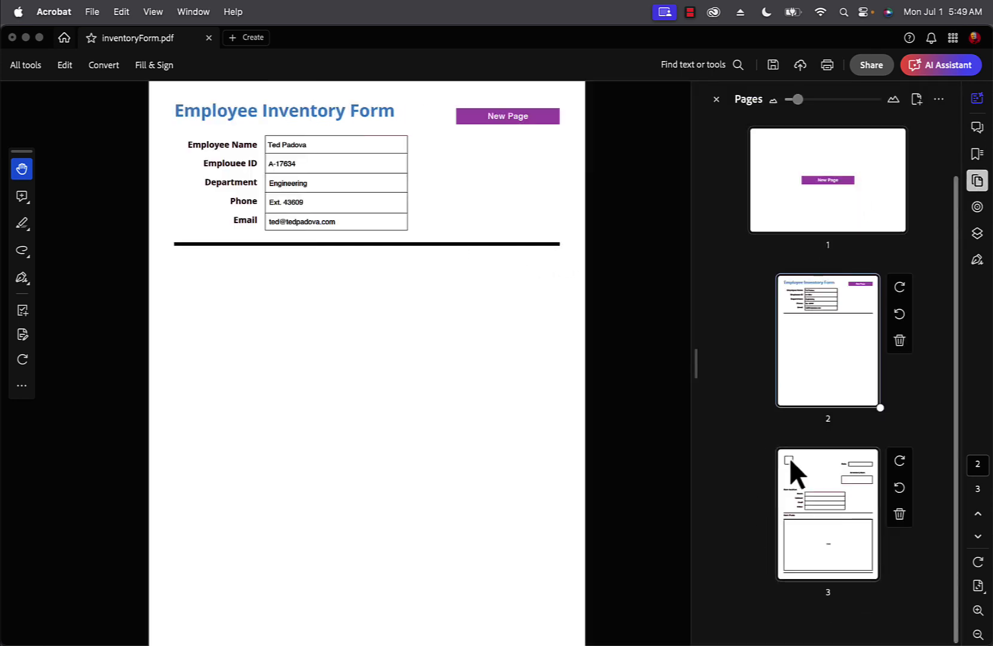
{"action": "left_click", "coordinate": [824, 493]}
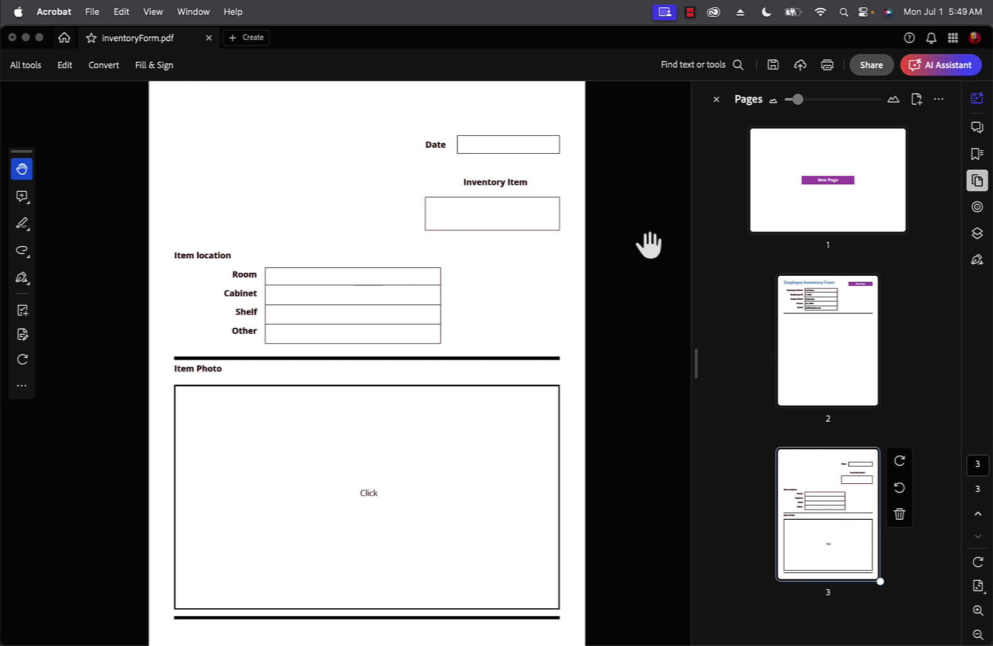
{"action": "left_click", "coordinate": [814, 314]}
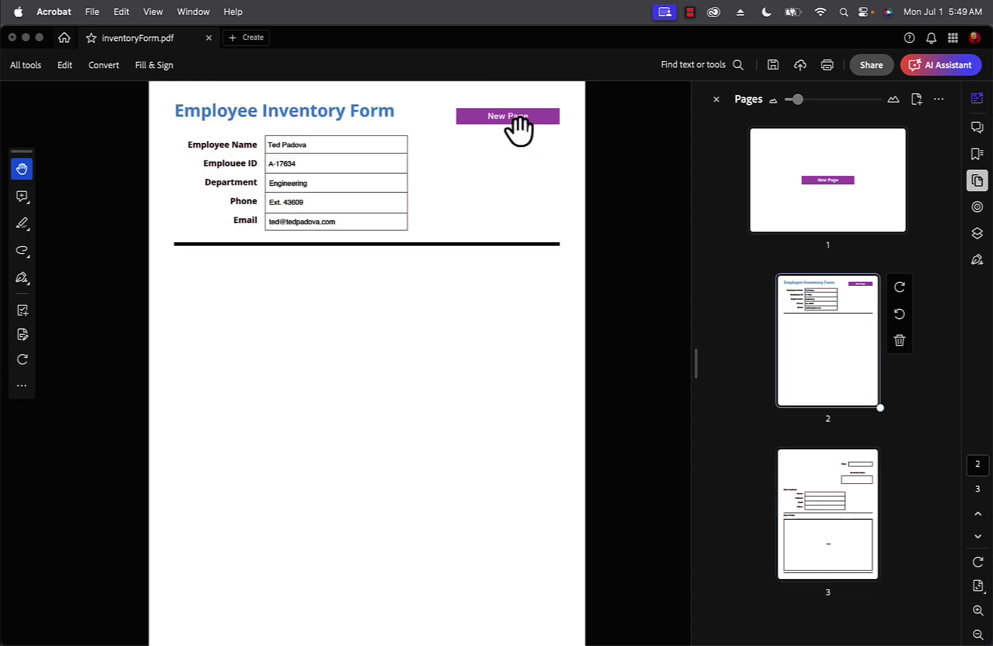
In Prepare a form, open the Employee Inventory page's New Page button JavaScript
{"action": "left_click", "coordinate": [61, 59]}
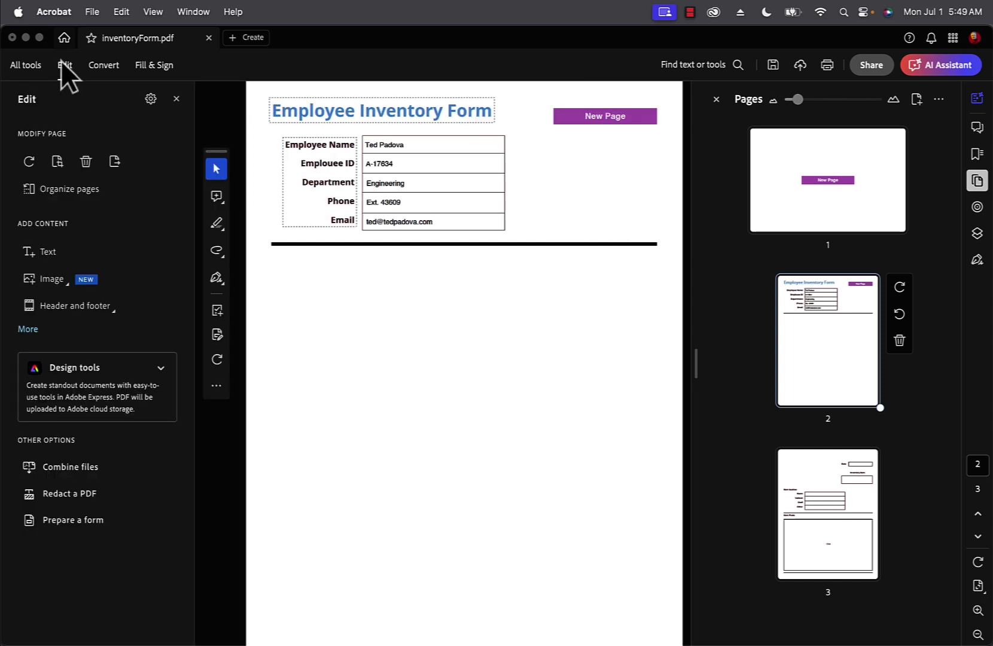
{"action": "left_click", "coordinate": [73, 518]}
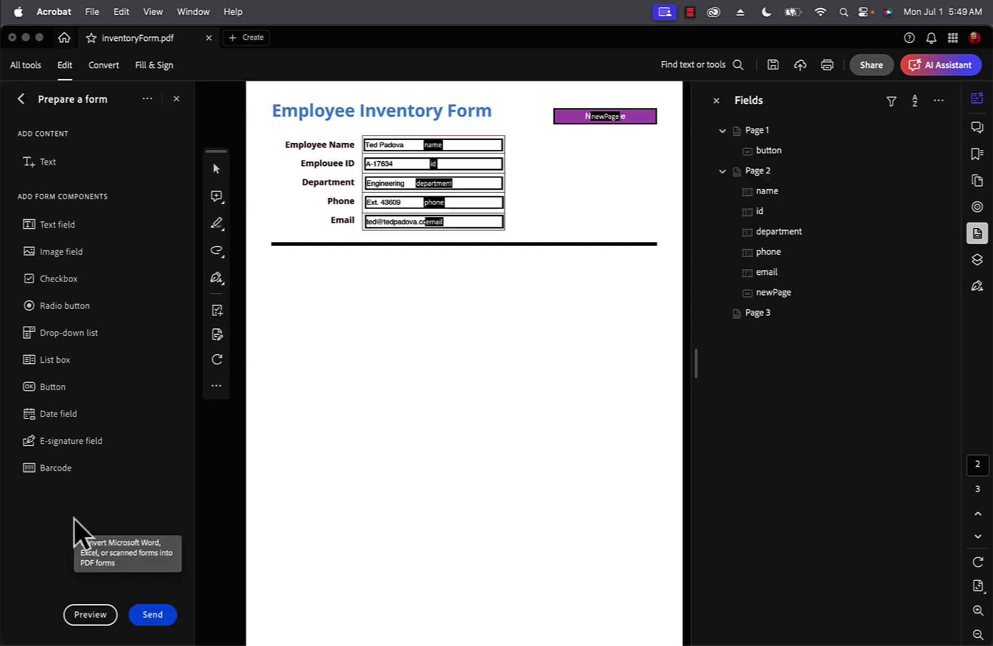
{"action": "left_click", "coordinate": [607, 113]}
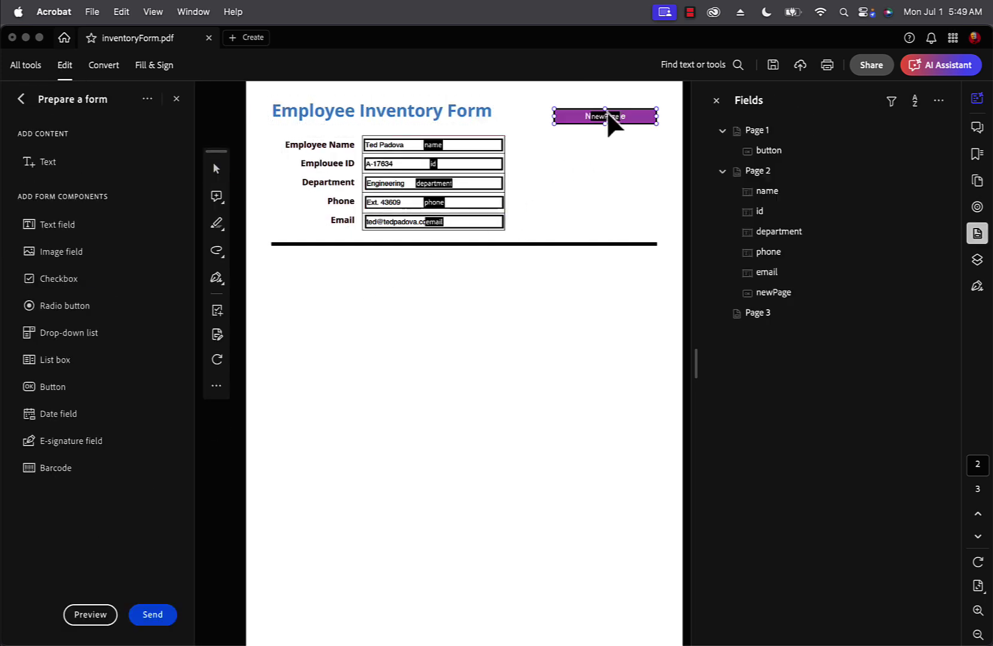
{"action": "double_click", "coordinate": [607, 113]}
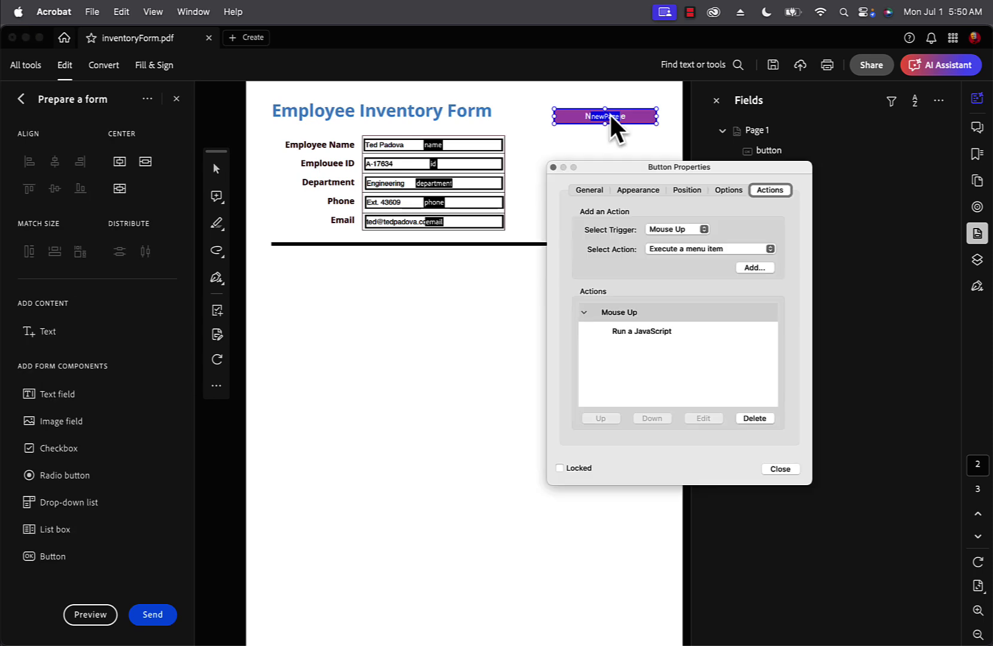
{"action": "left_click", "coordinate": [637, 333]}
{"action": "left_click", "coordinate": [703, 419]}
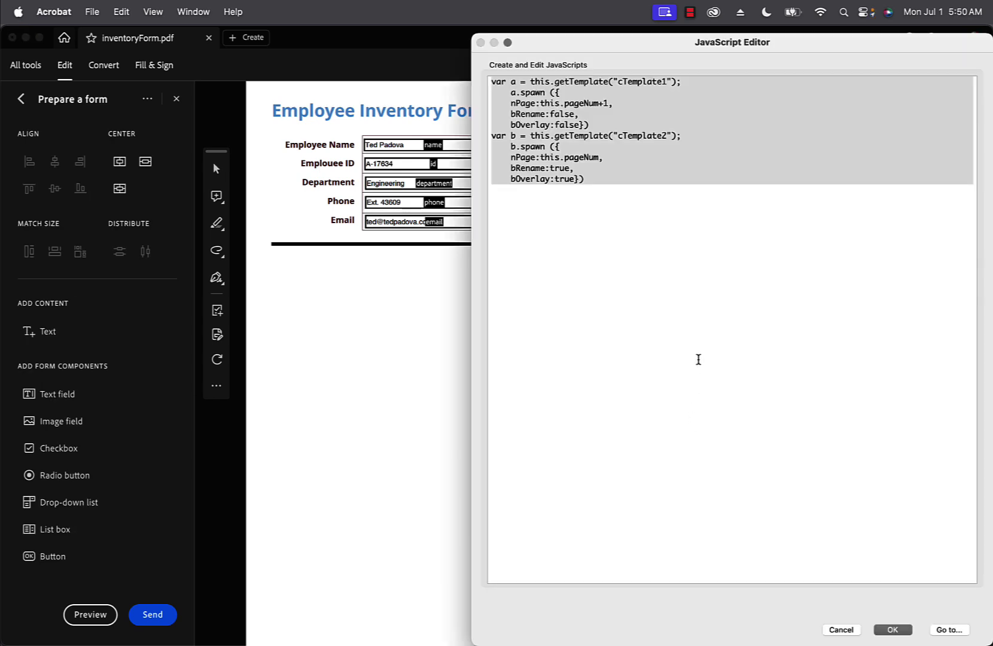
Review the spawn script beside the form, close both dialogs unchanged, and return to All tools
{"action": "left_click_drag", "start_coordinate": [816, 42], "coordinate": [644, 67]}
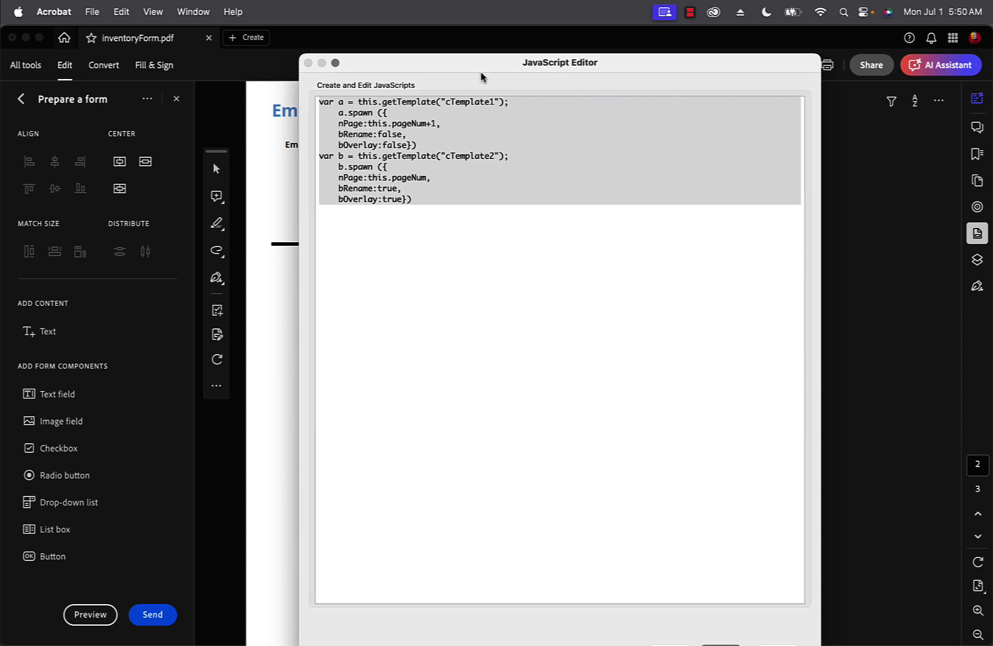
{"action": "key", "text": "KP_Enter"}
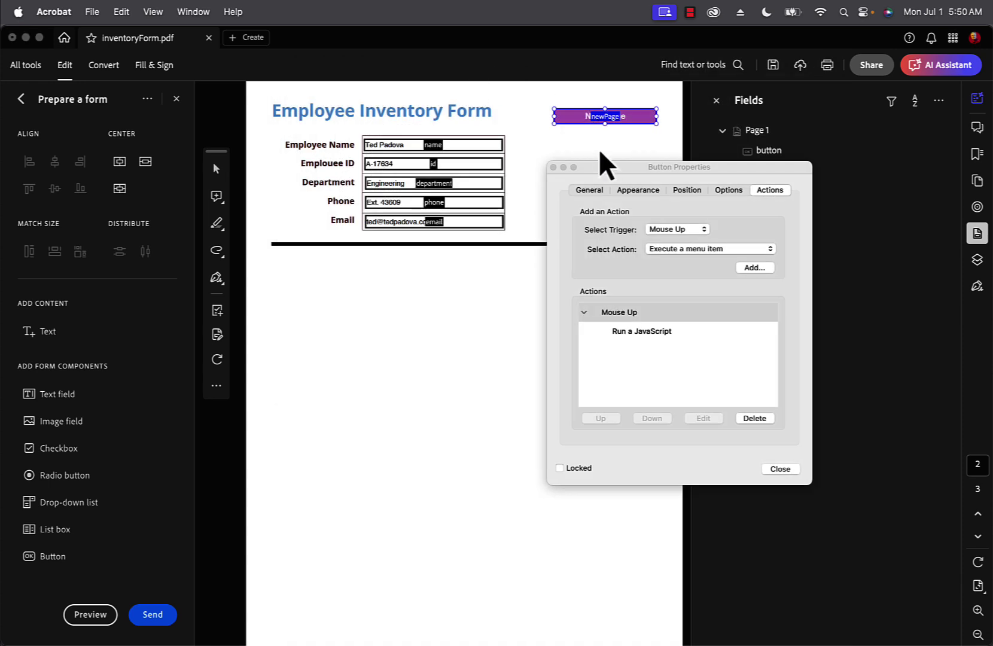
{"action": "left_click", "coordinate": [780, 469]}
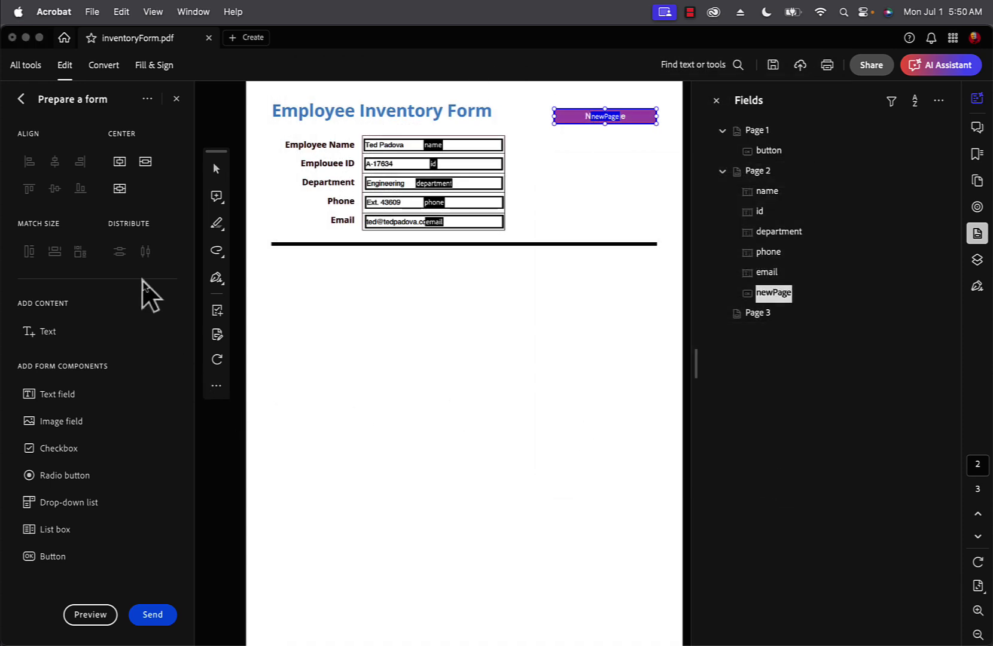
{"action": "left_click", "coordinate": [24, 67]}
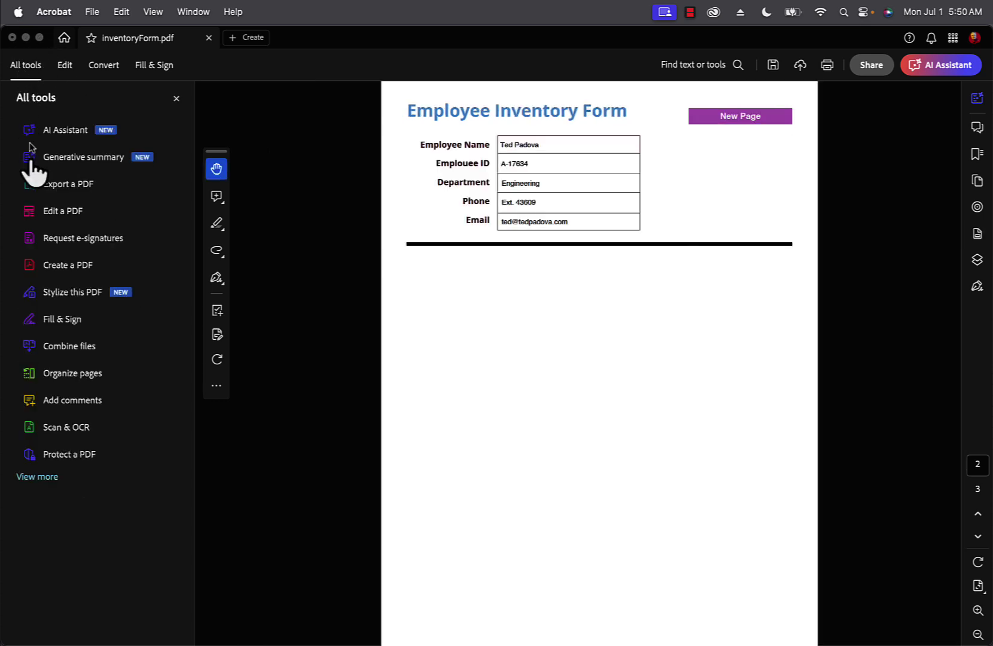
Uncheck cTemplate1 and cTemplate2 in Page templates so they are hidden again
{"action": "left_click", "coordinate": [64, 375]}
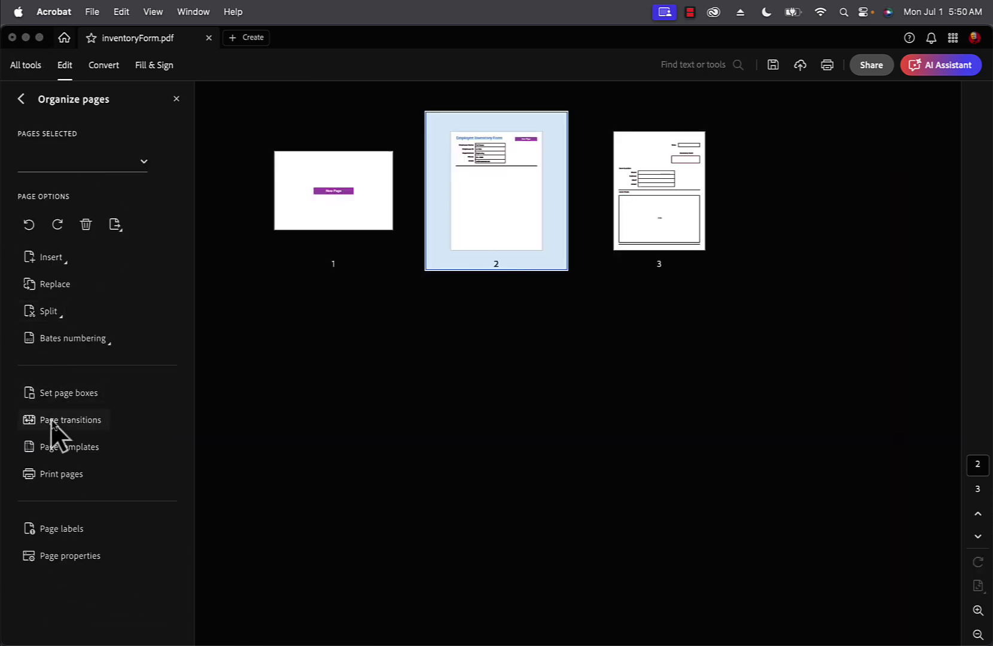
{"action": "left_click", "coordinate": [58, 447]}
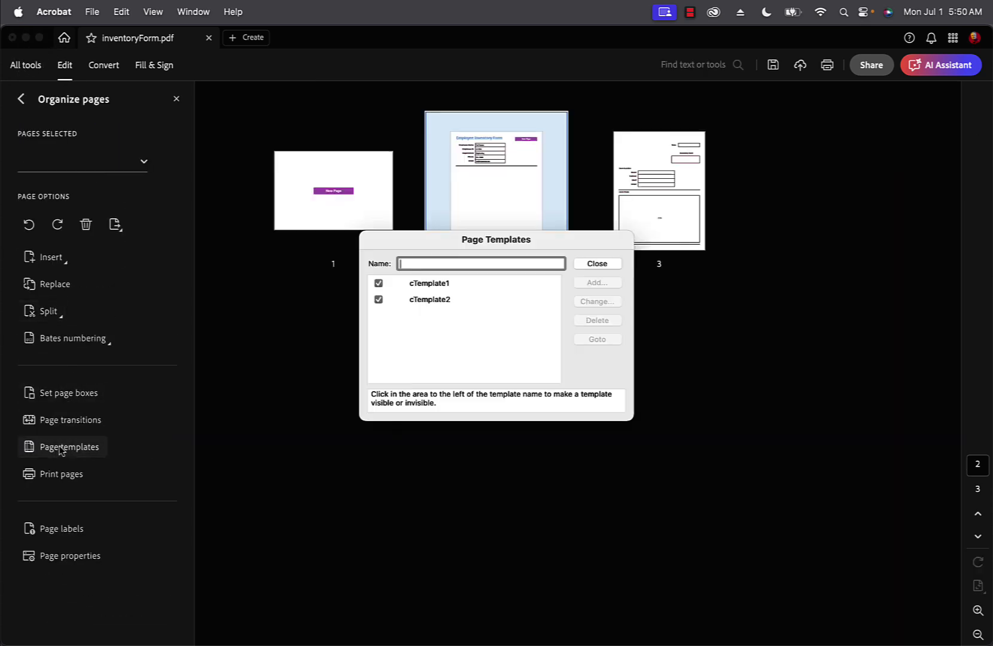
{"action": "left_click", "coordinate": [377, 284]}
{"action": "left_click", "coordinate": [377, 283]}
{"action": "left_click", "coordinate": [377, 299]}
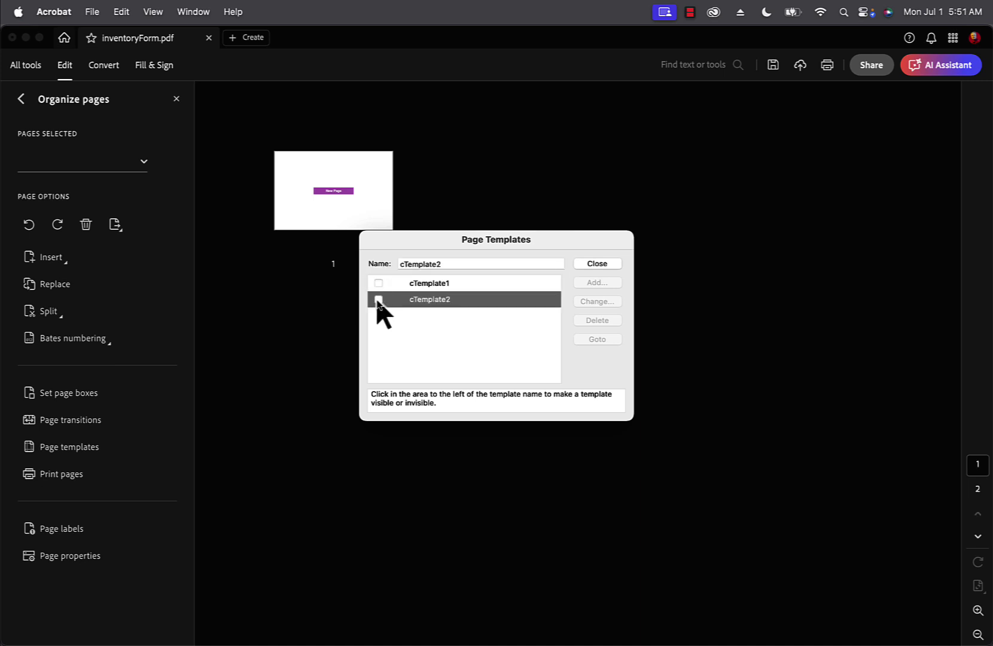
{"action": "left_click", "coordinate": [599, 264]}
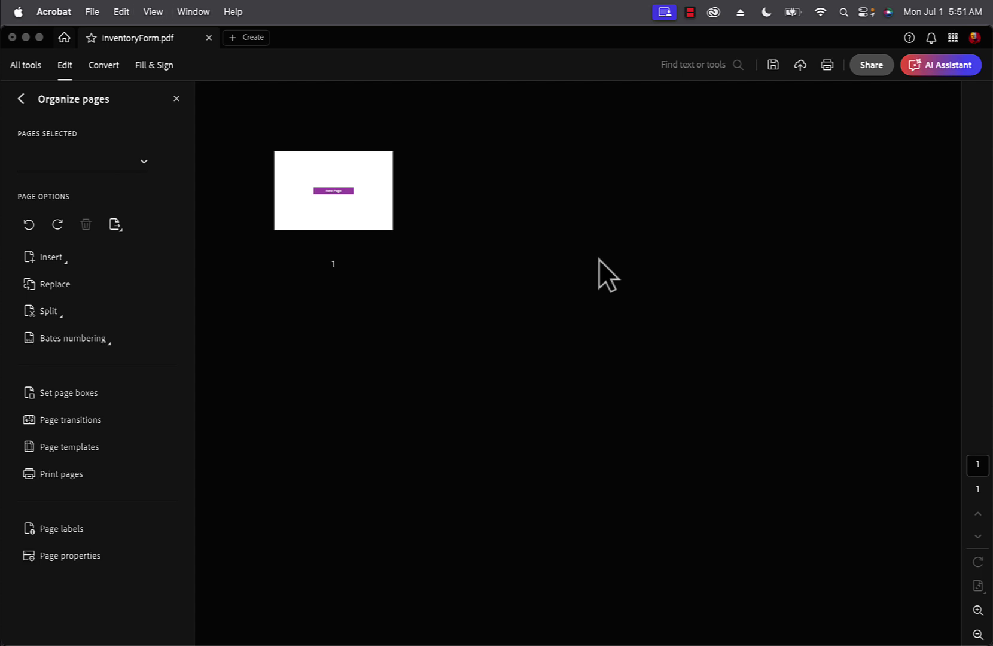
Click New Page on page 1 to spawn the inventory form, fit the page and show thumbnails
{"action": "double_click", "coordinate": [359, 206]}
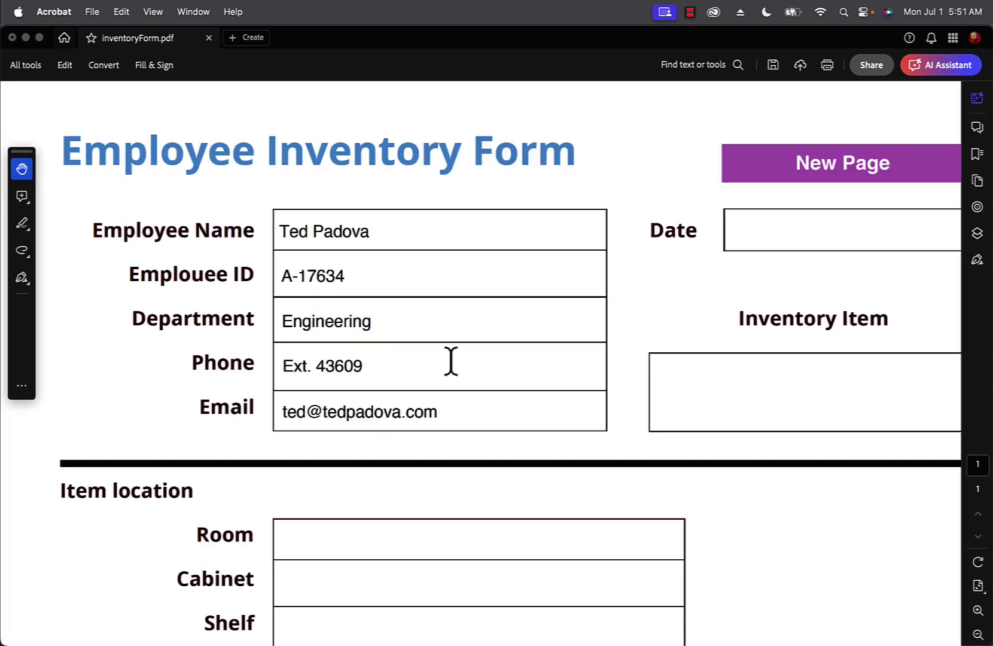
{"action": "left_click", "coordinate": [452, 362]}
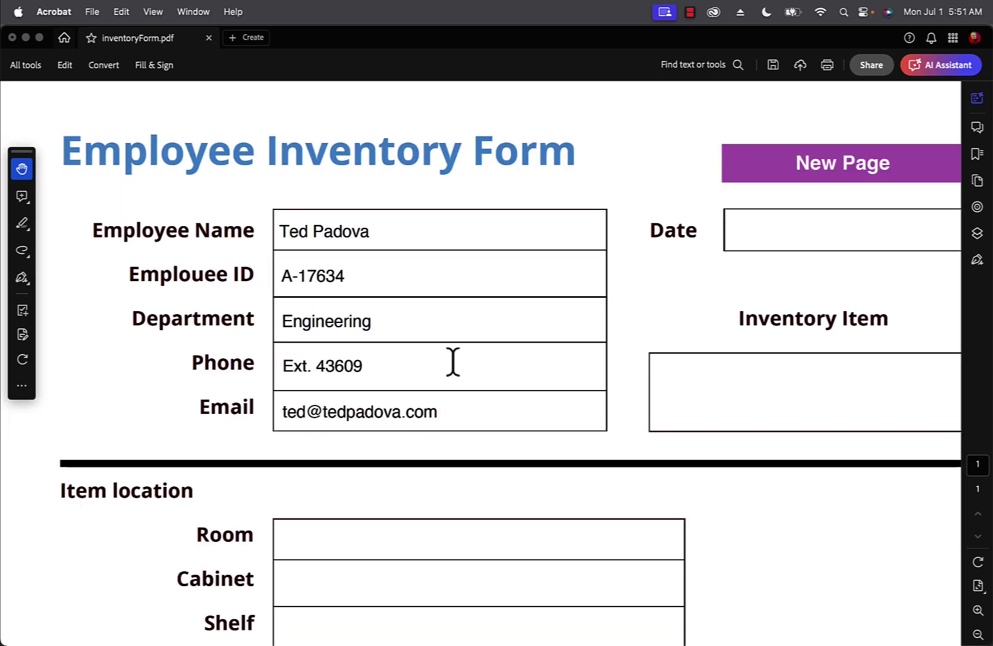
{"action": "key", "text": "super+0"}
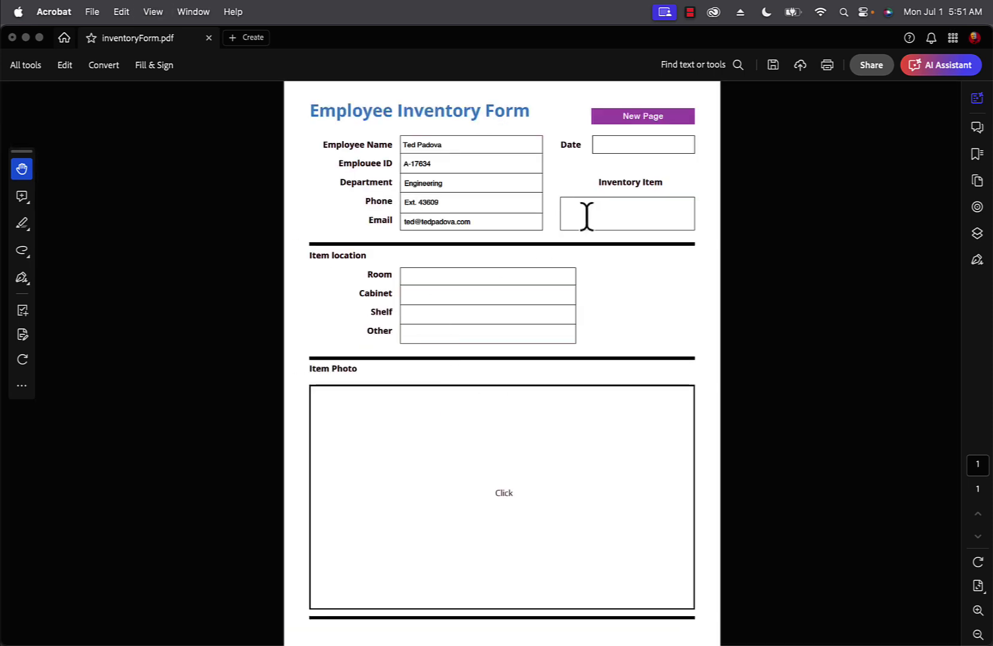
{"action": "left_click", "coordinate": [979, 185]}
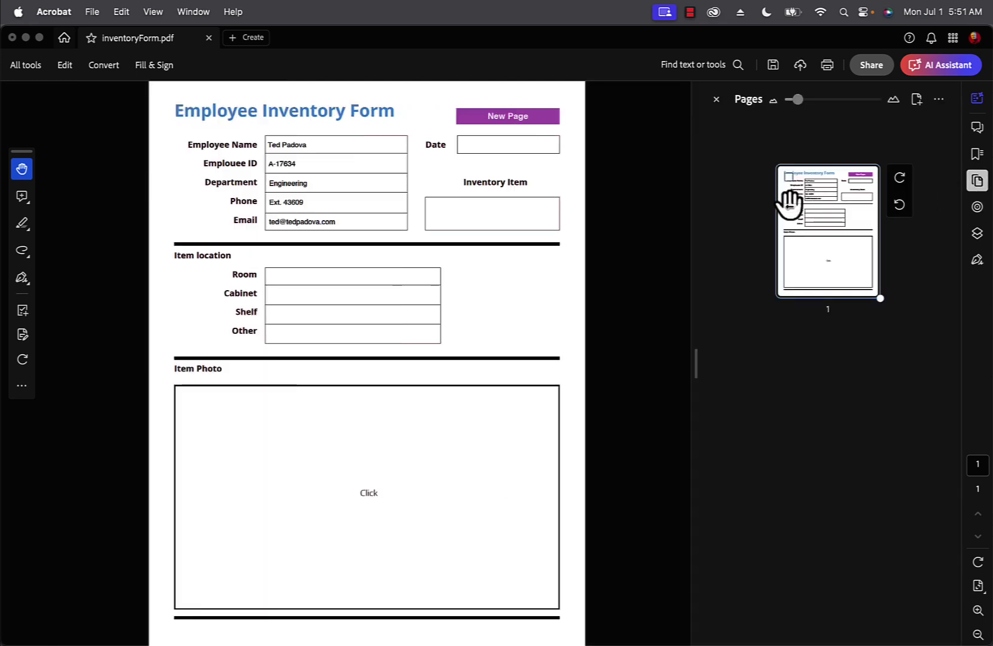
{"action": "mouse_move", "coordinate": [802, 149]}
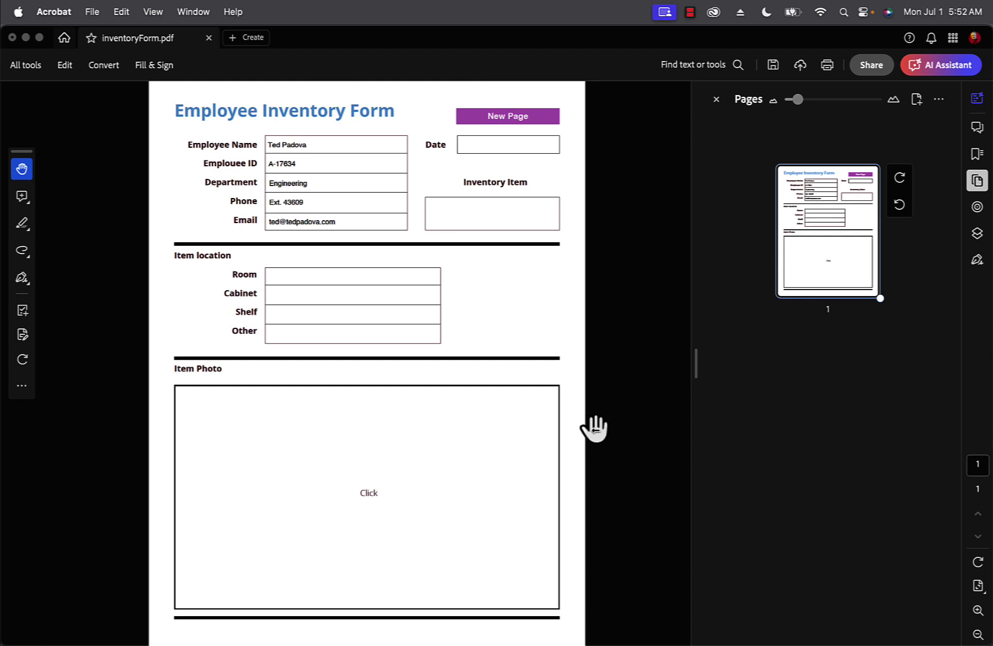
Click New Page three more times to add inventory form pages two through four
{"action": "left_click", "coordinate": [525, 117]}
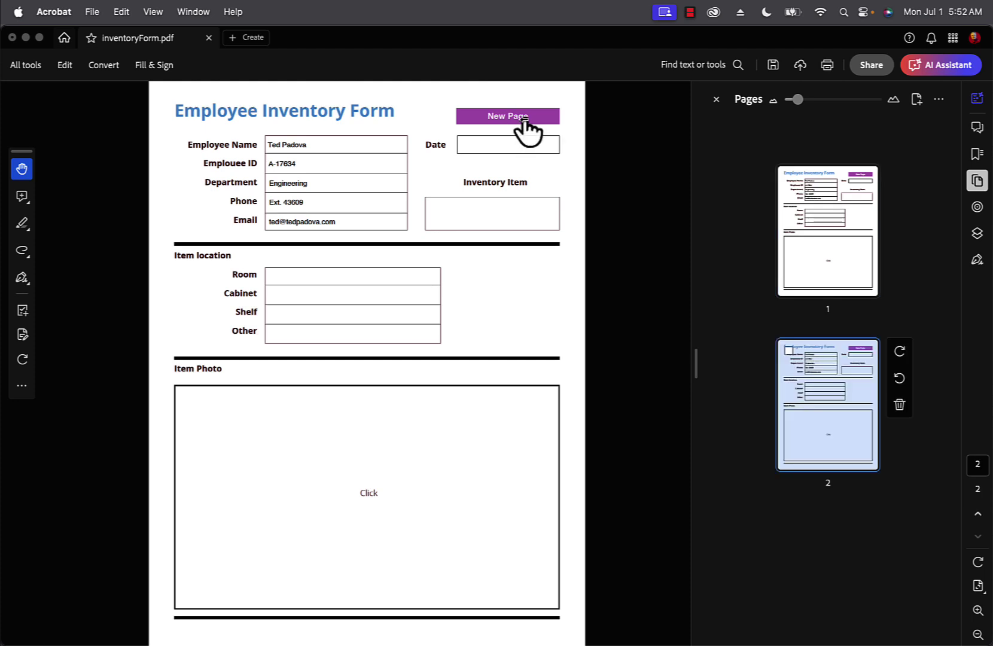
{"action": "left_click", "coordinate": [525, 117]}
{"action": "left_click", "coordinate": [525, 118]}
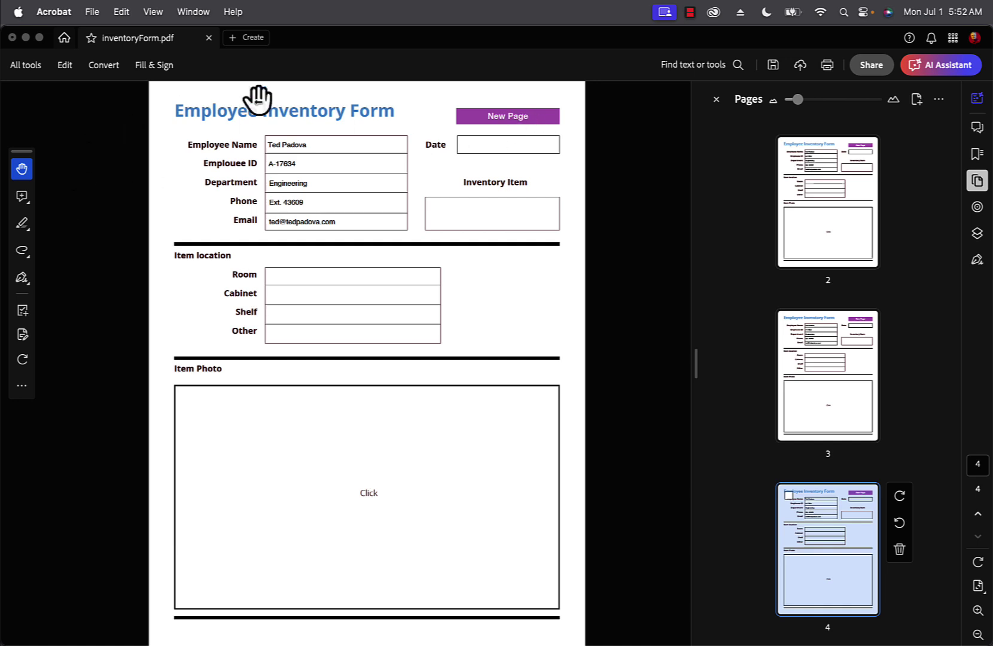
Switch into Prepare a form mode and view pages 2 and 1 from the thumbnails
{"action": "left_click", "coordinate": [62, 64]}
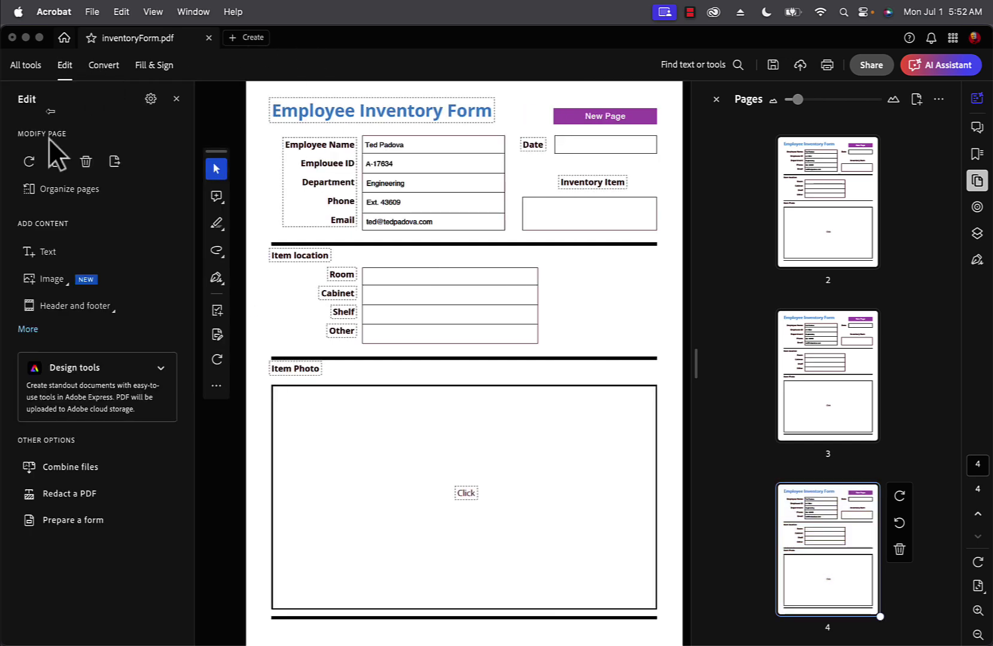
{"action": "left_click", "coordinate": [84, 520]}
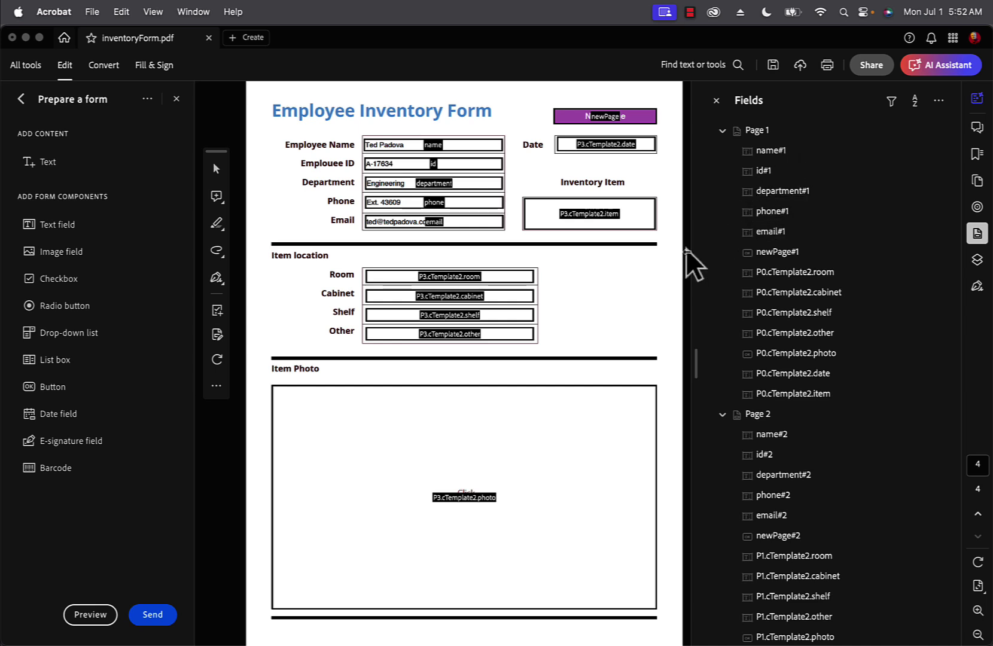
{"action": "left_click", "coordinate": [977, 180]}
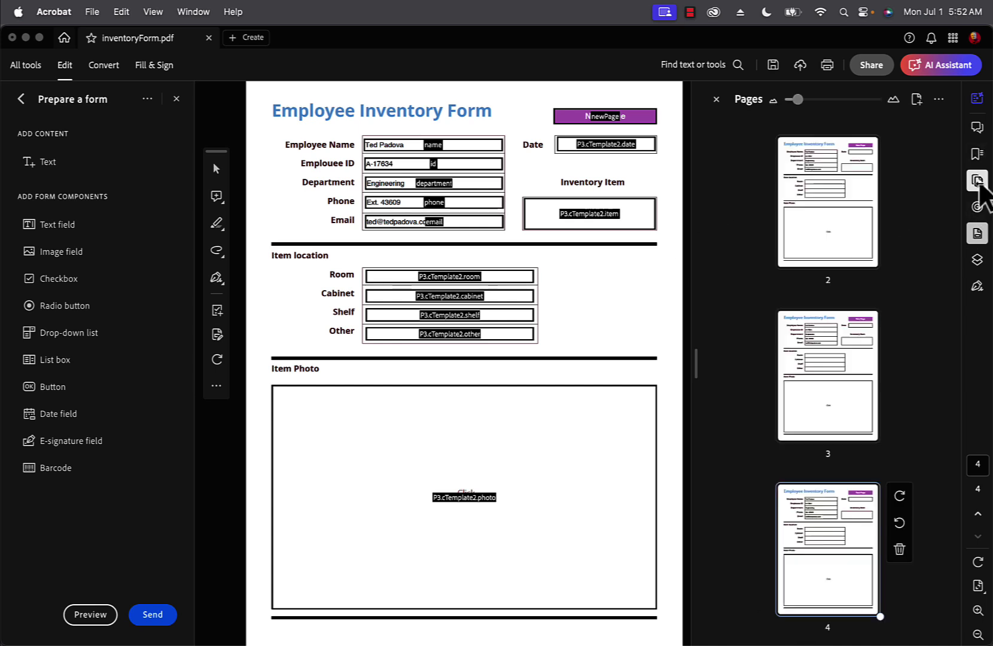
{"action": "left_click", "coordinate": [829, 182]}
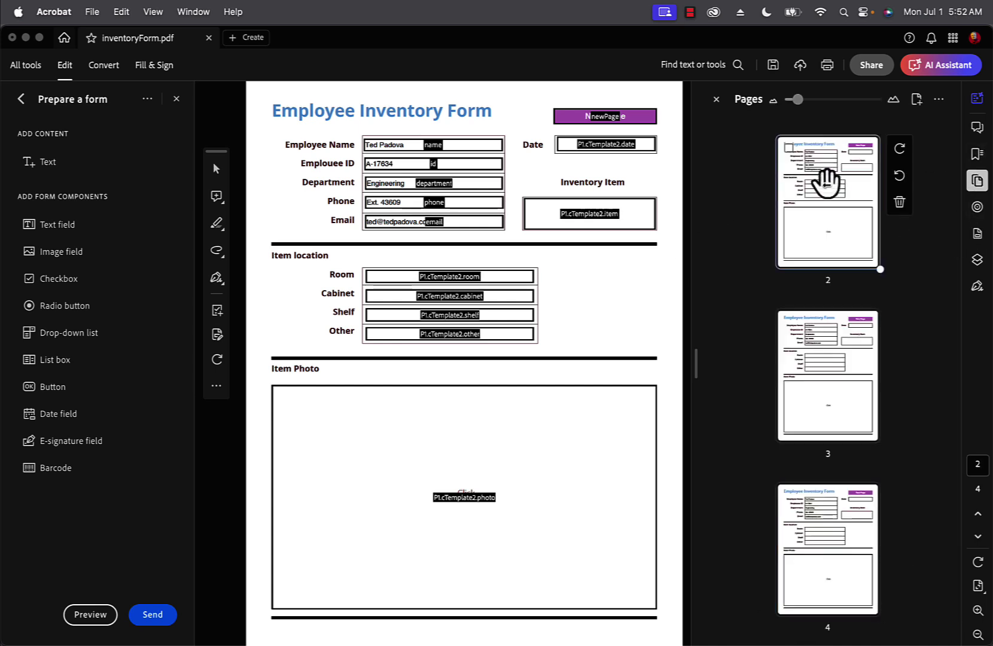
{"action": "scroll", "coordinate": [829, 179], "scroll_direction": "up", "scroll_amount": 1}
{"action": "scroll", "coordinate": [820, 177], "scroll_direction": "up", "scroll_amount": 1}
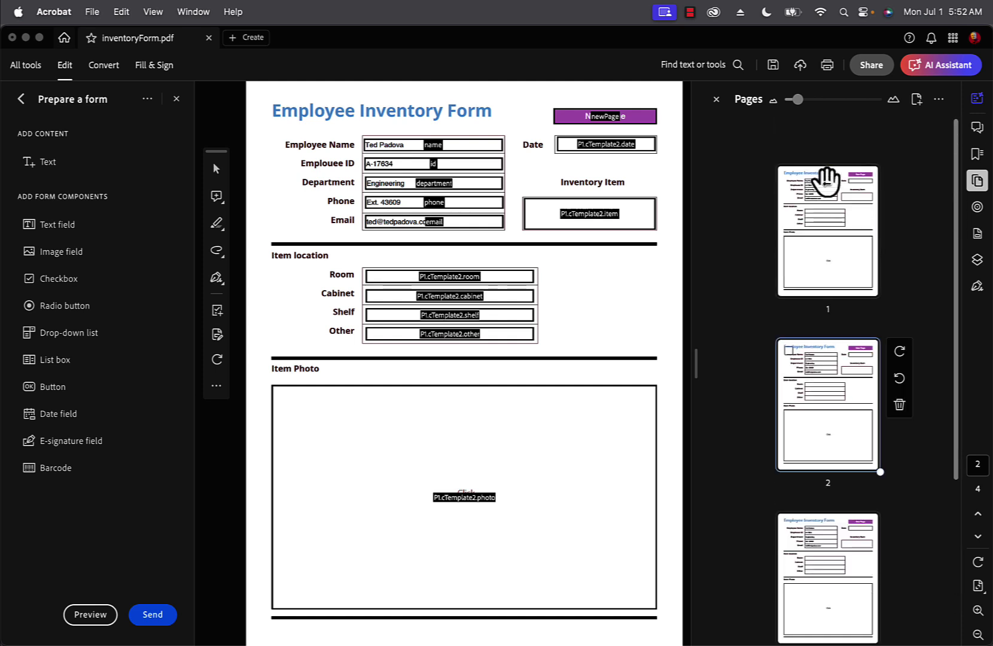
{"action": "left_click", "coordinate": [820, 203]}
At 125% zoom, inspect the Other and Cabinet field names on page 1
{"action": "left_click", "coordinate": [441, 330]}
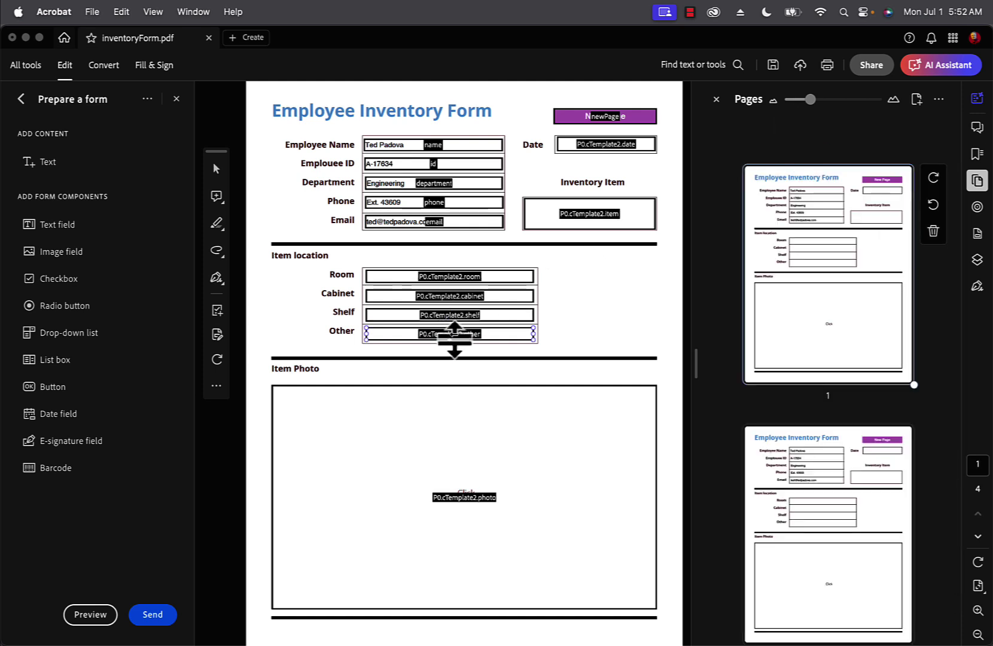
{"action": "left_click", "coordinate": [565, 312]}
{"action": "key", "text": "super+minus"}
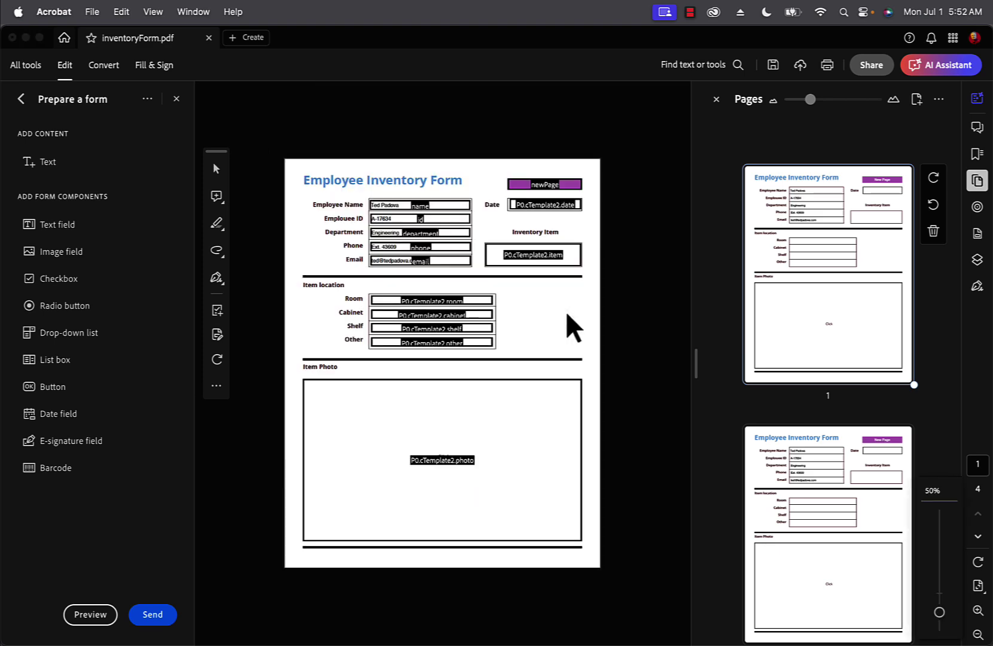
{"action": "key", "text": "super+equal"}
{"action": "key", "text": "super+equal"}
{"action": "key", "text": "super+equal"}
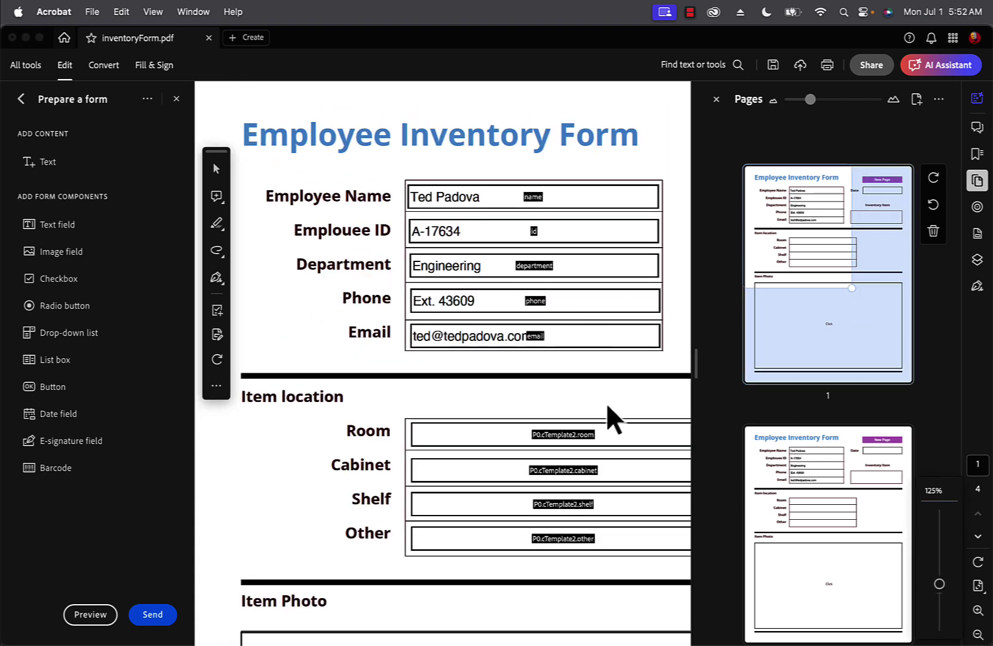
{"action": "left_click", "coordinate": [616, 462]}
{"action": "left_click_drag", "start_coordinate": [556, 388], "coordinate": [457, 377]}
{"action": "scroll", "coordinate": [391, 412], "scroll_direction": "down", "scroll_amount": 8}
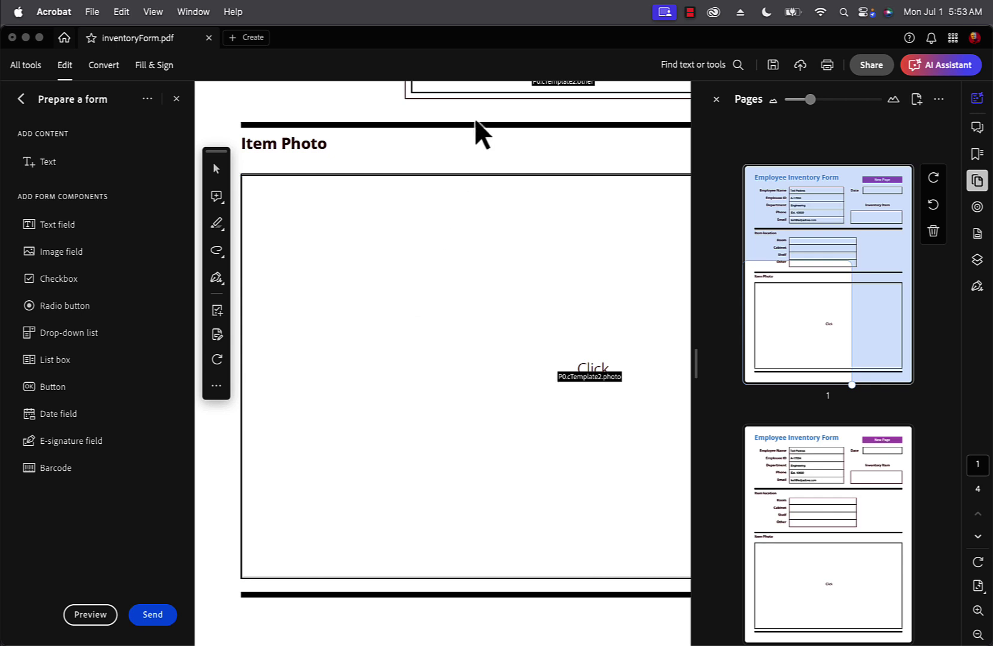
{"action": "left_click_drag", "start_coordinate": [414, 221], "coordinate": [356, 462]}
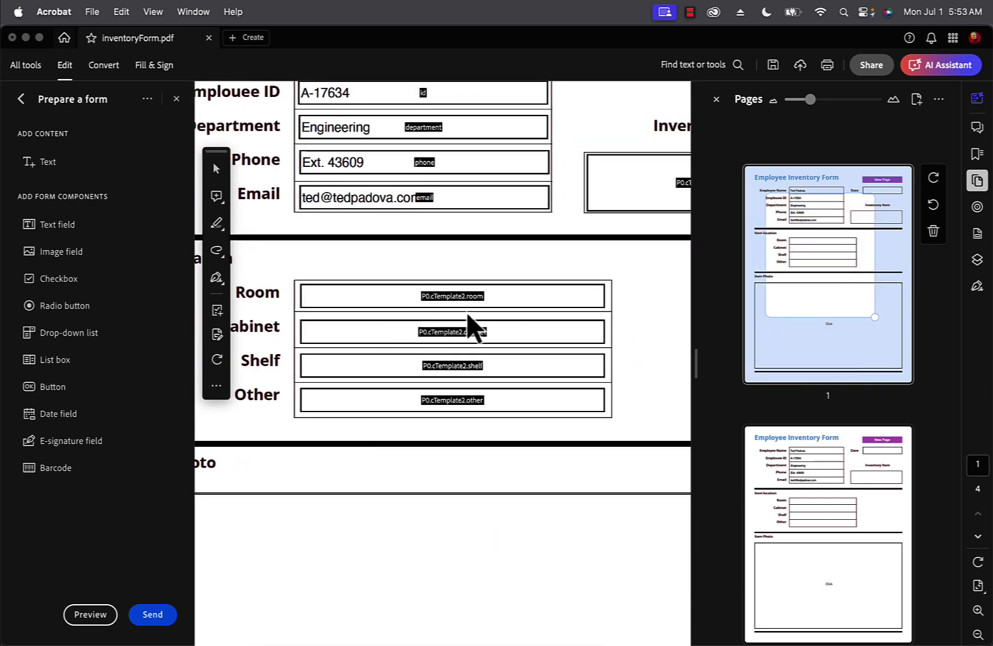
{"action": "left_click", "coordinate": [438, 337]}
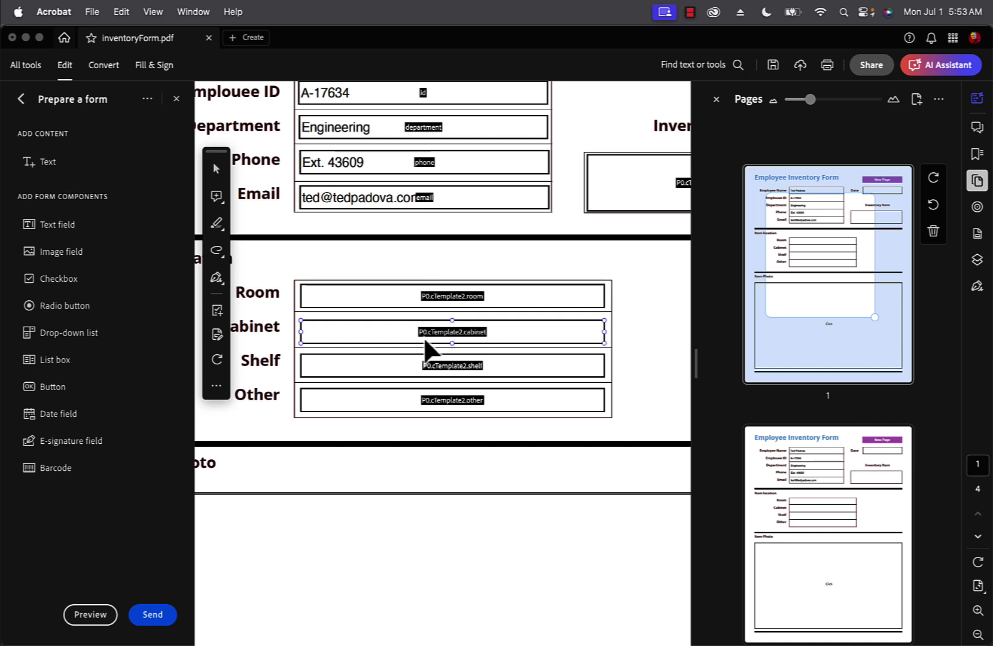
{"action": "left_click", "coordinate": [671, 437]}
Step through pages 2, 3 and 4, selecting the Employee Name and Email fields on page 4
{"action": "left_click", "coordinate": [801, 515]}
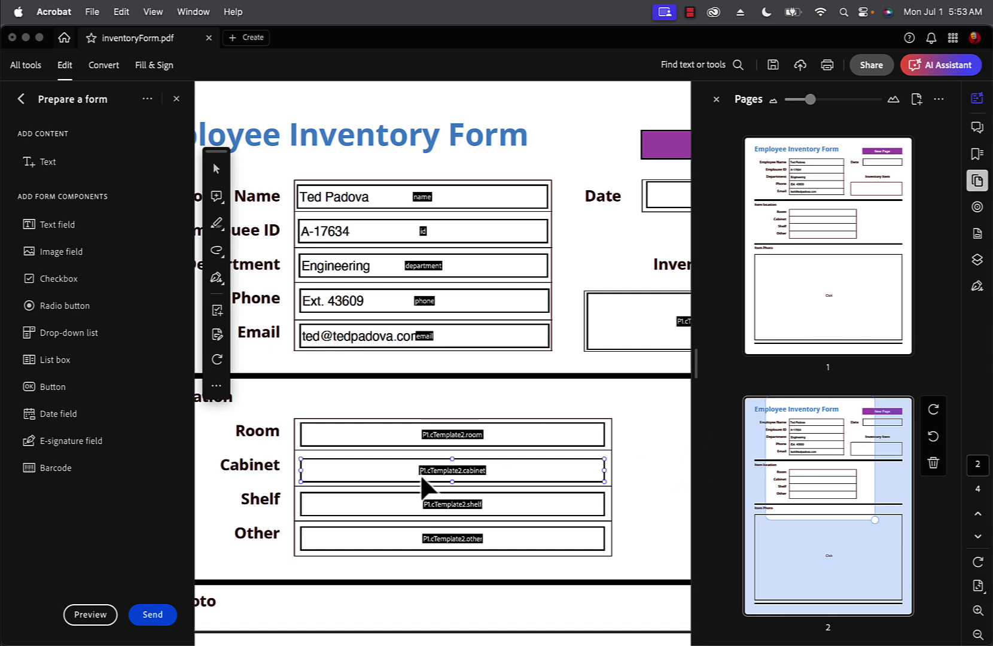
{"action": "mouse_move", "coordinate": [874, 421]}
{"action": "scroll", "coordinate": [866, 432], "scroll_direction": "down", "scroll_amount": 5}
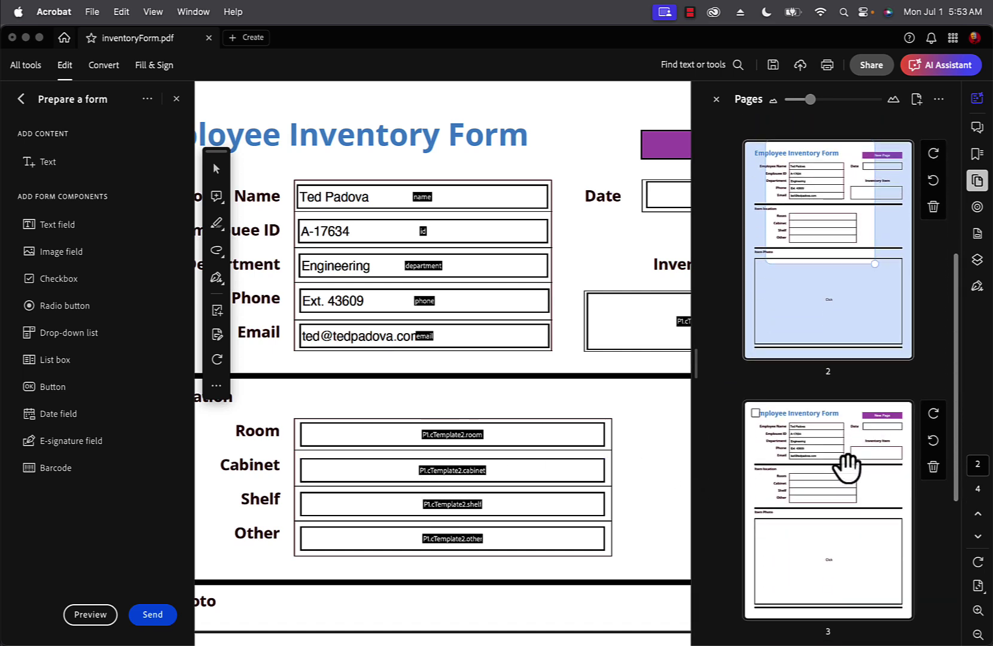
{"action": "left_click", "coordinate": [845, 470]}
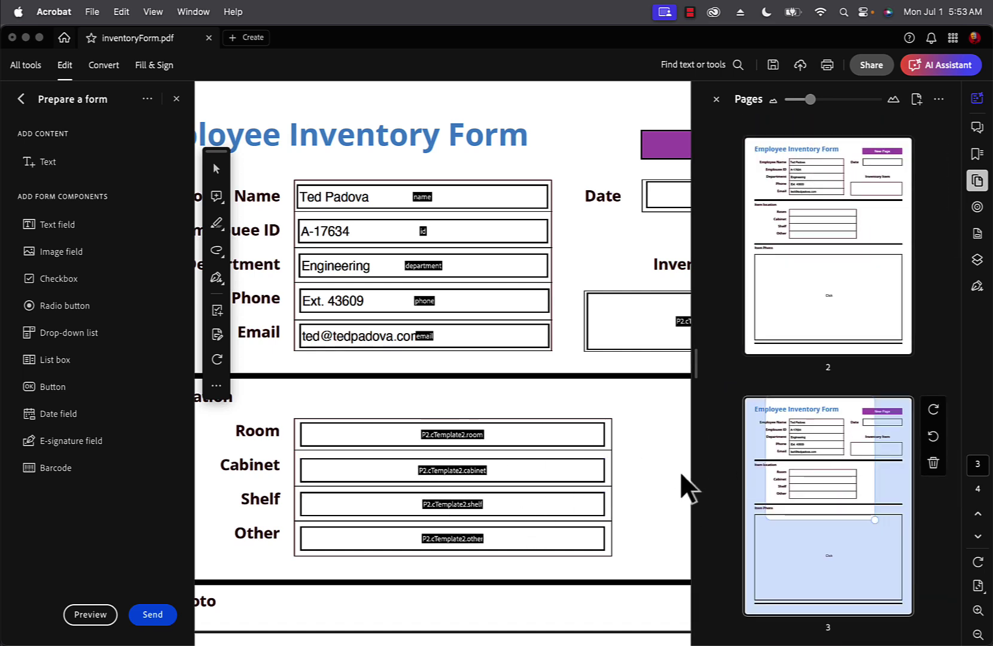
{"action": "scroll", "coordinate": [887, 473], "scroll_direction": "down", "scroll_amount": 5}
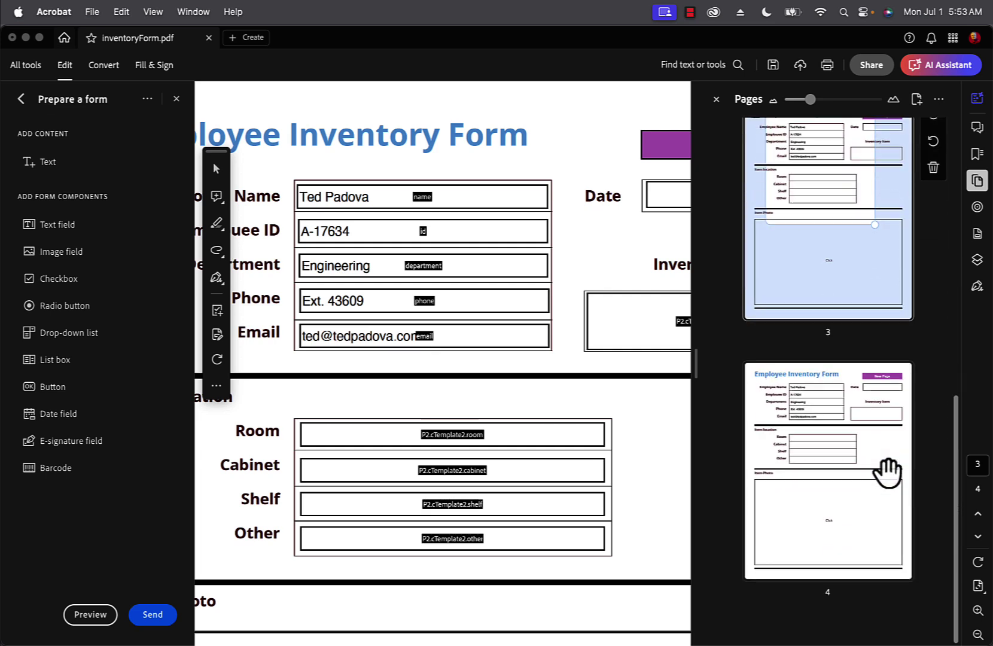
{"action": "left_click", "coordinate": [817, 473]}
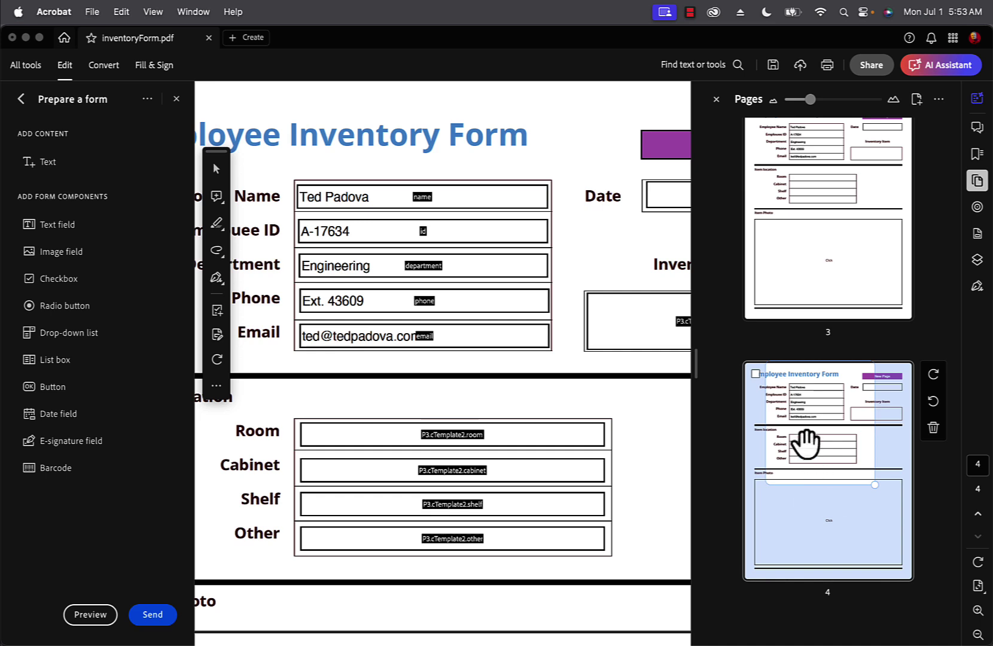
{"action": "left_click", "coordinate": [380, 186]}
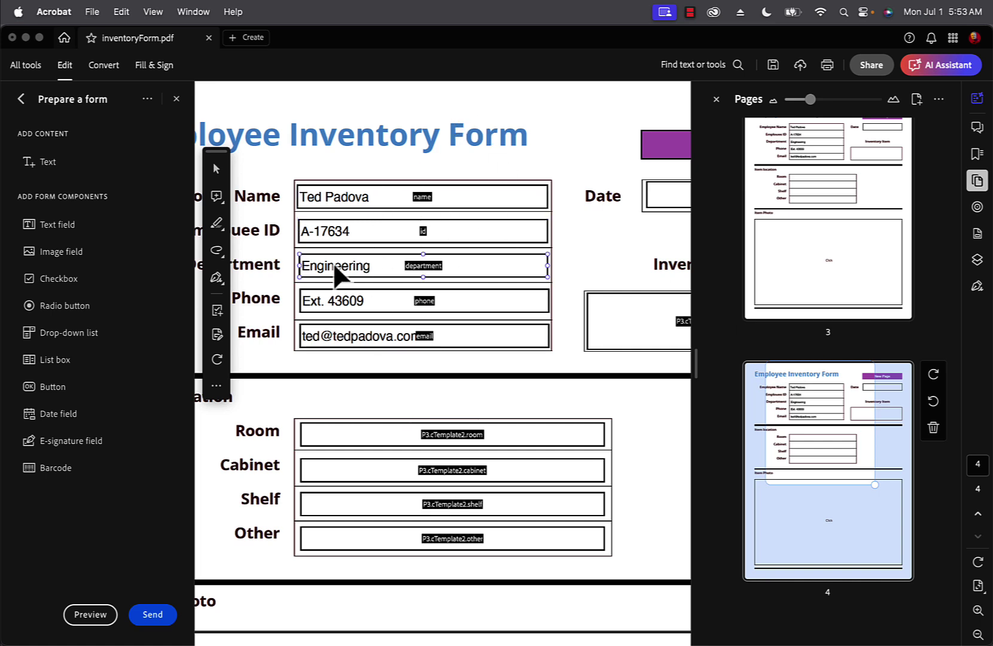
{"action": "left_click", "coordinate": [416, 340]}
{"action": "left_click", "coordinate": [495, 102]}
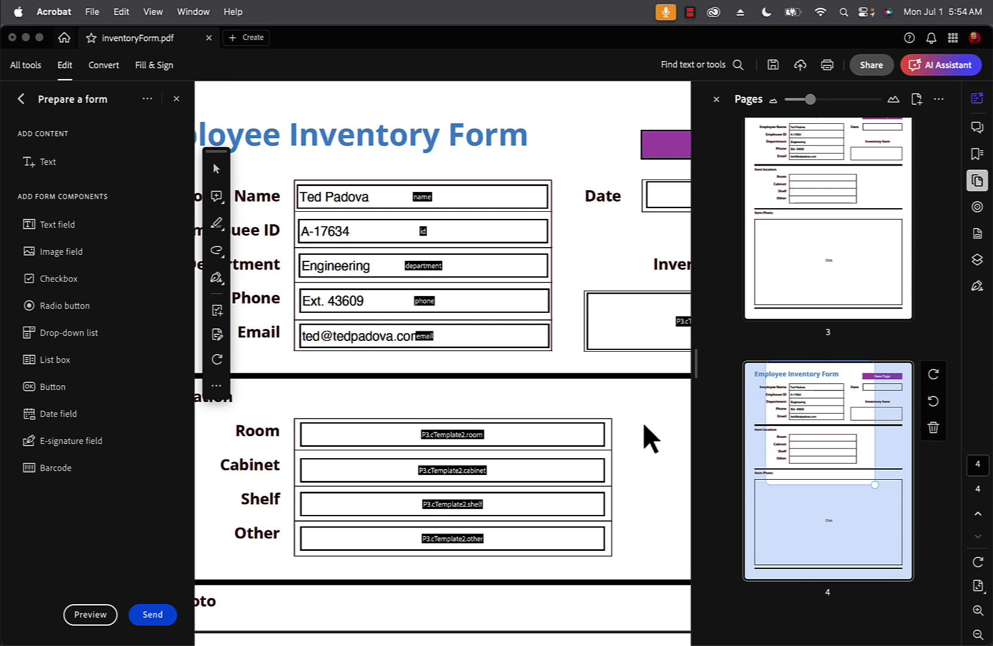
Review the New Page script (cTemplate1 at pageNum+1, cTemplate2 overlay, bRename true), then cancel unchanged
{"action": "double_click", "coordinate": [659, 149]}
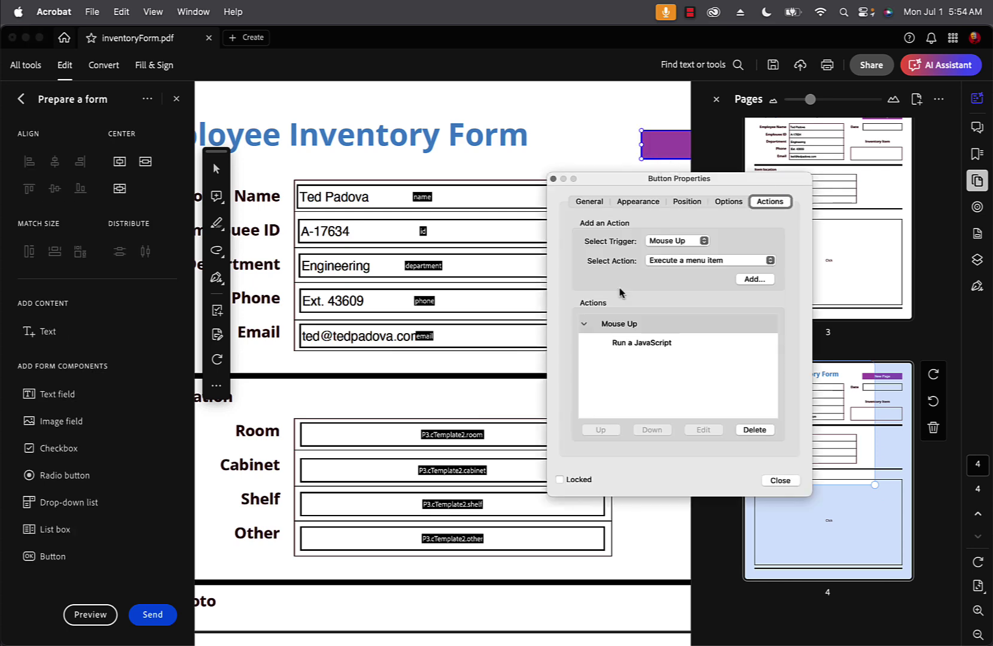
{"action": "left_click", "coordinate": [628, 345]}
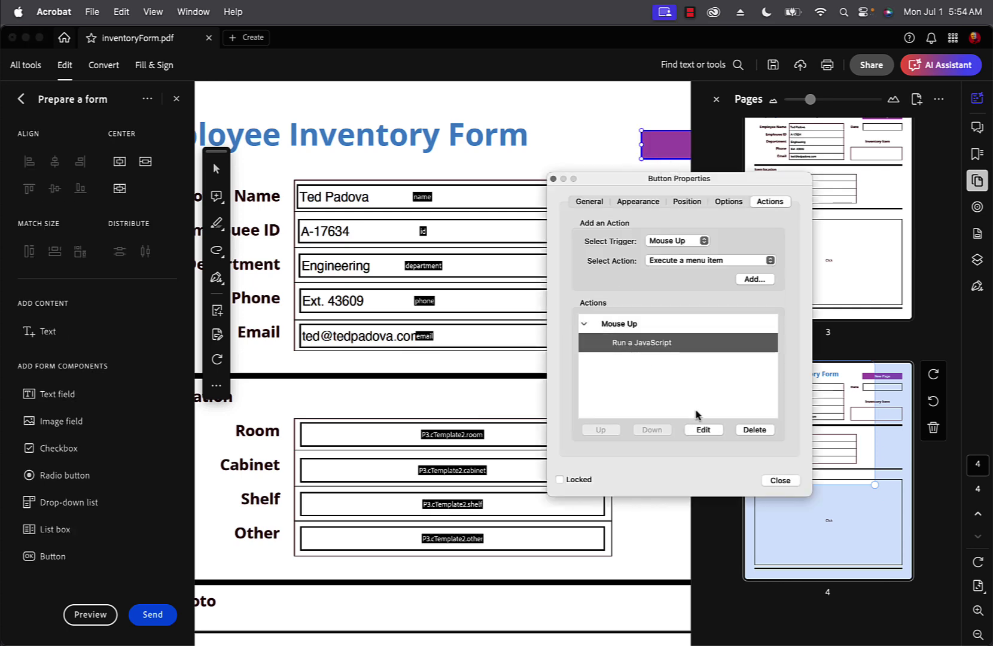
{"action": "left_click", "coordinate": [703, 429]}
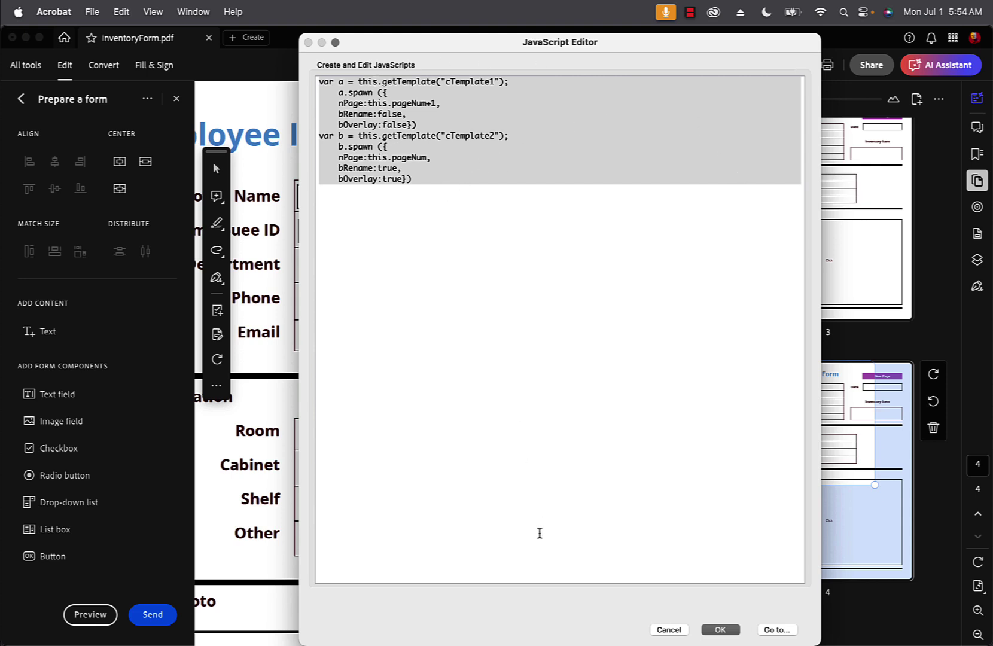
{"action": "left_click", "coordinate": [668, 630]}
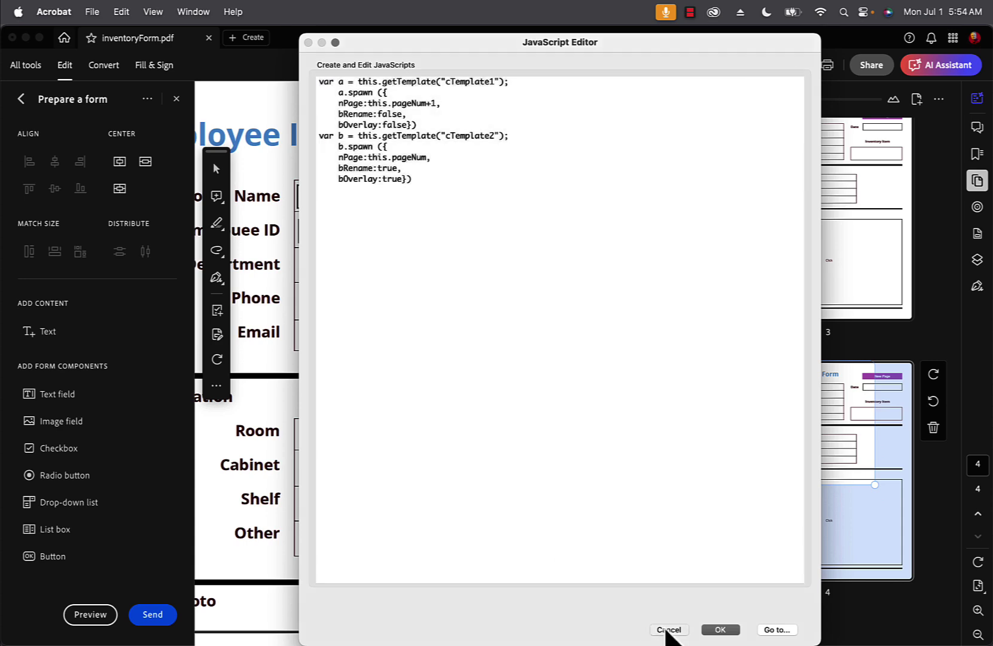